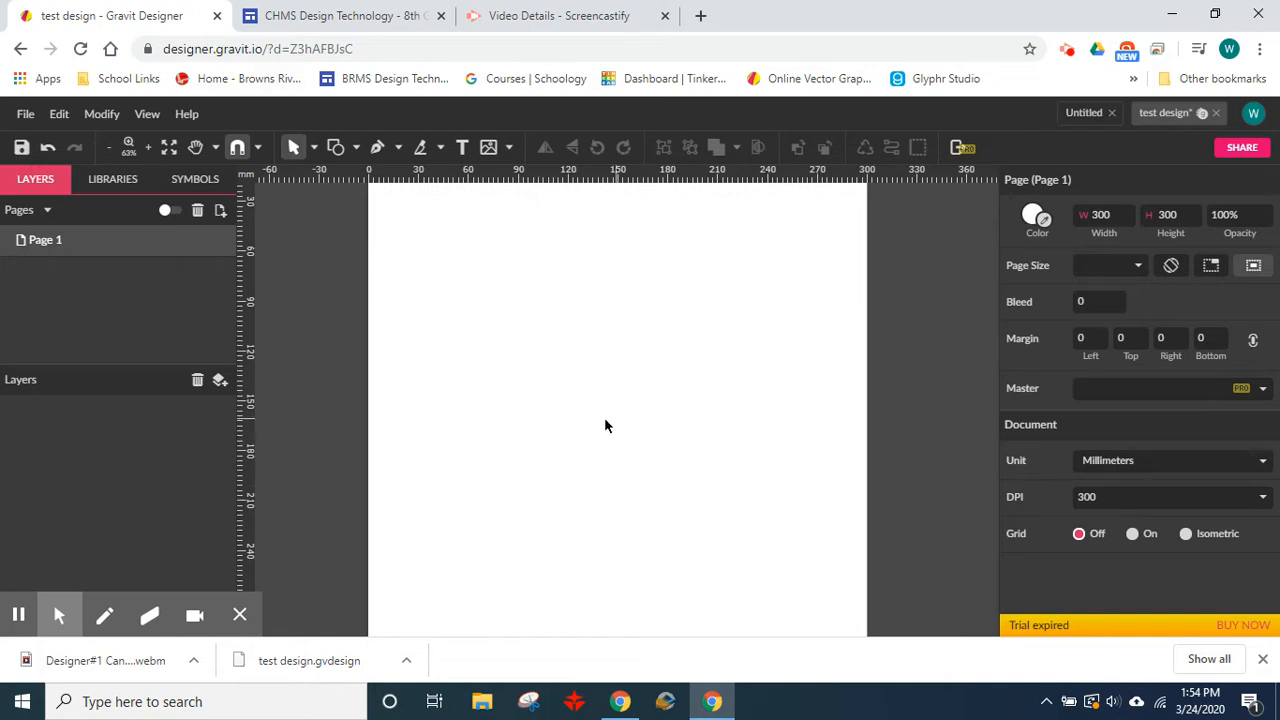
Step: Examine the blank page by panning it and zooming in and out, and fit the whole page back in view
key(h)
drag(745, 366, 758, 390)
key(v)
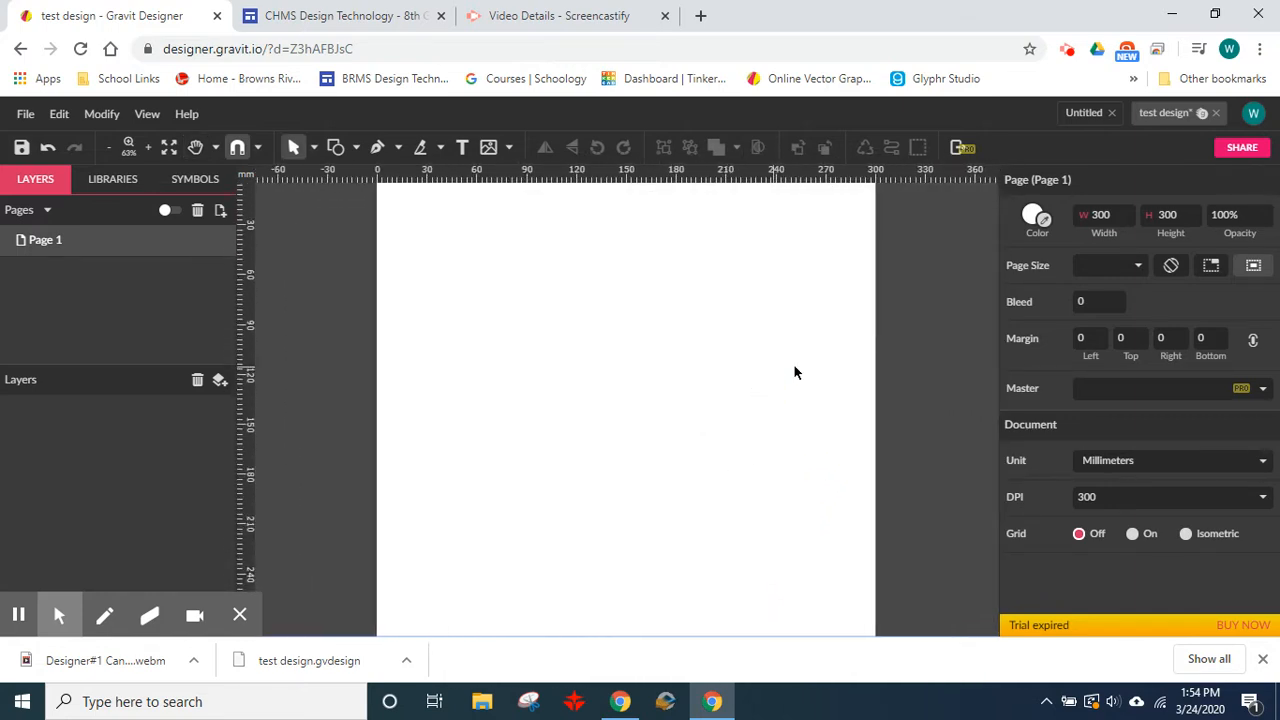
click(149, 146)
click(149, 146)
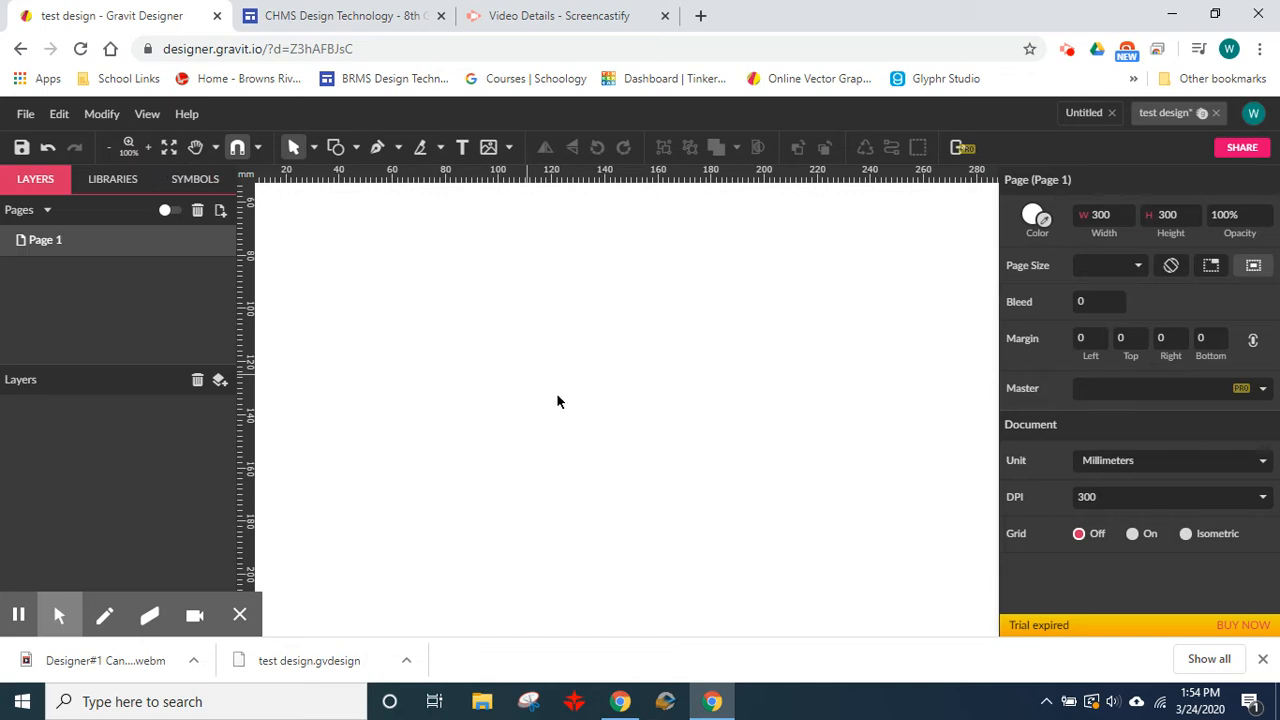
key(ctrl+plus)
key(ctrl+plus)
key(ctrl+plus)
scroll(624, 418, down, 10)
scroll(625, 410, up, 5)
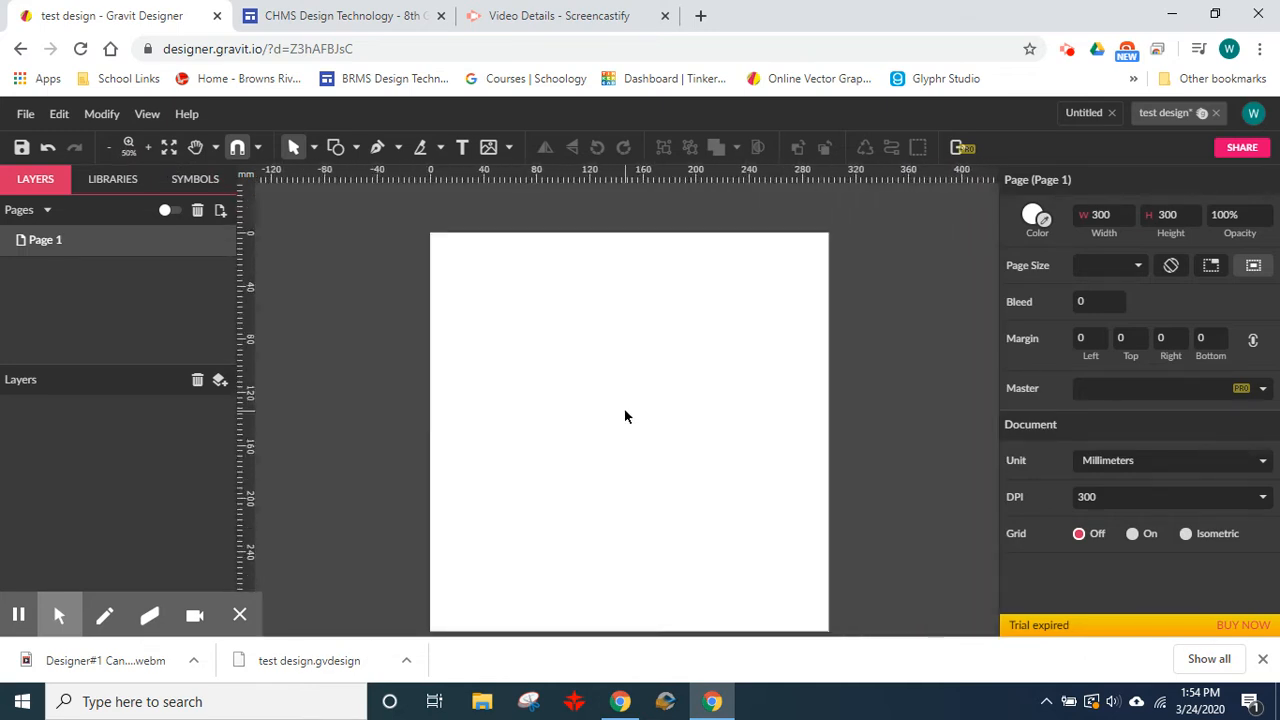
scroll(625, 410, down, 5)
scroll(624, 416, up, 5)
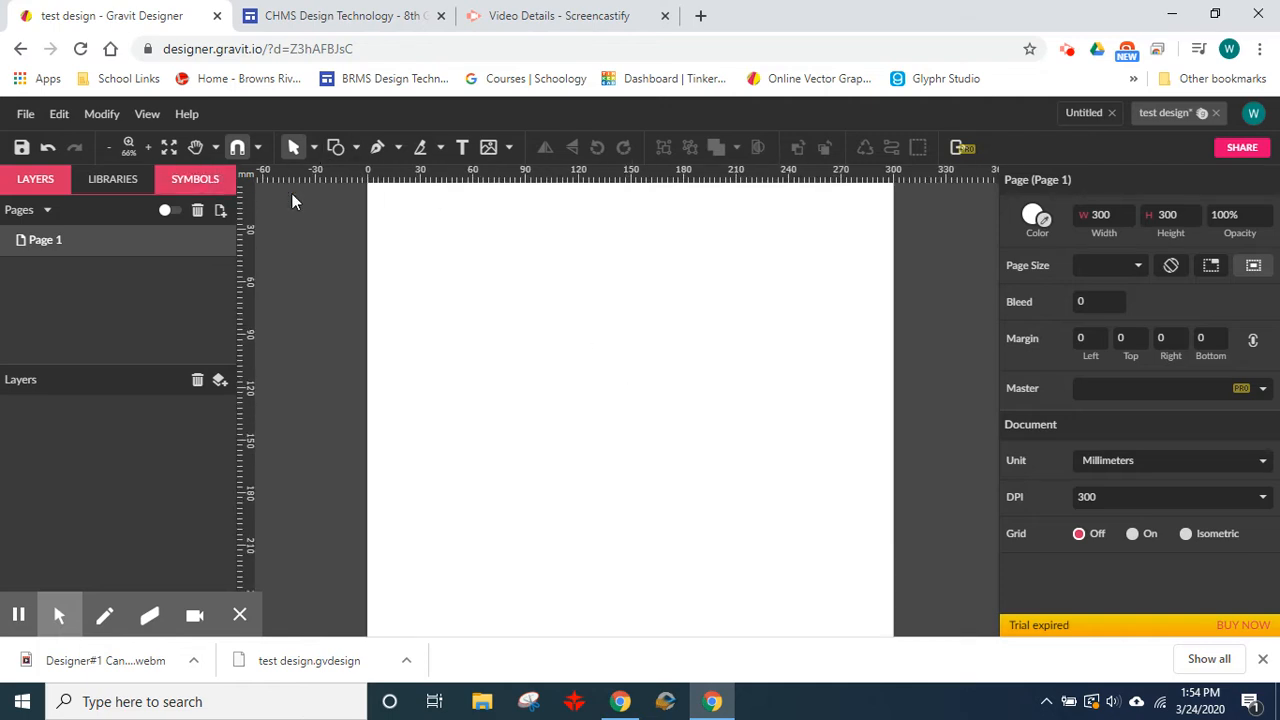
scroll(624, 322, up, 7)
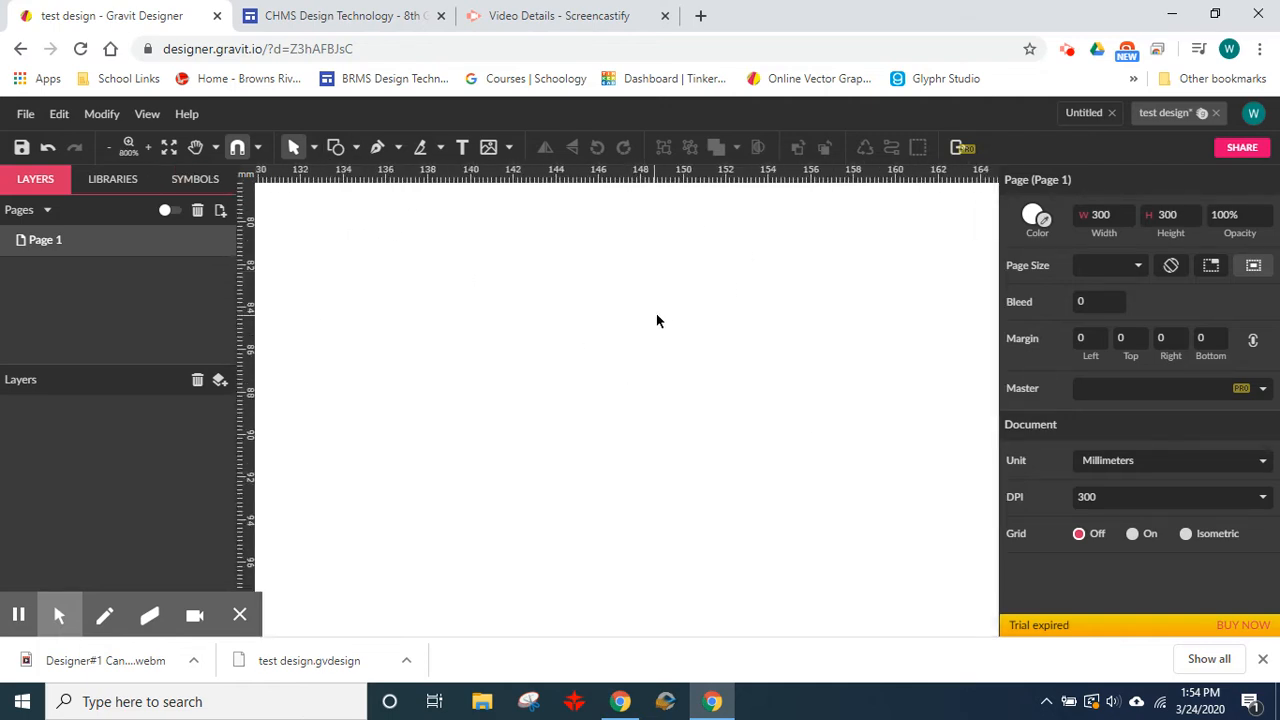
click(166, 146)
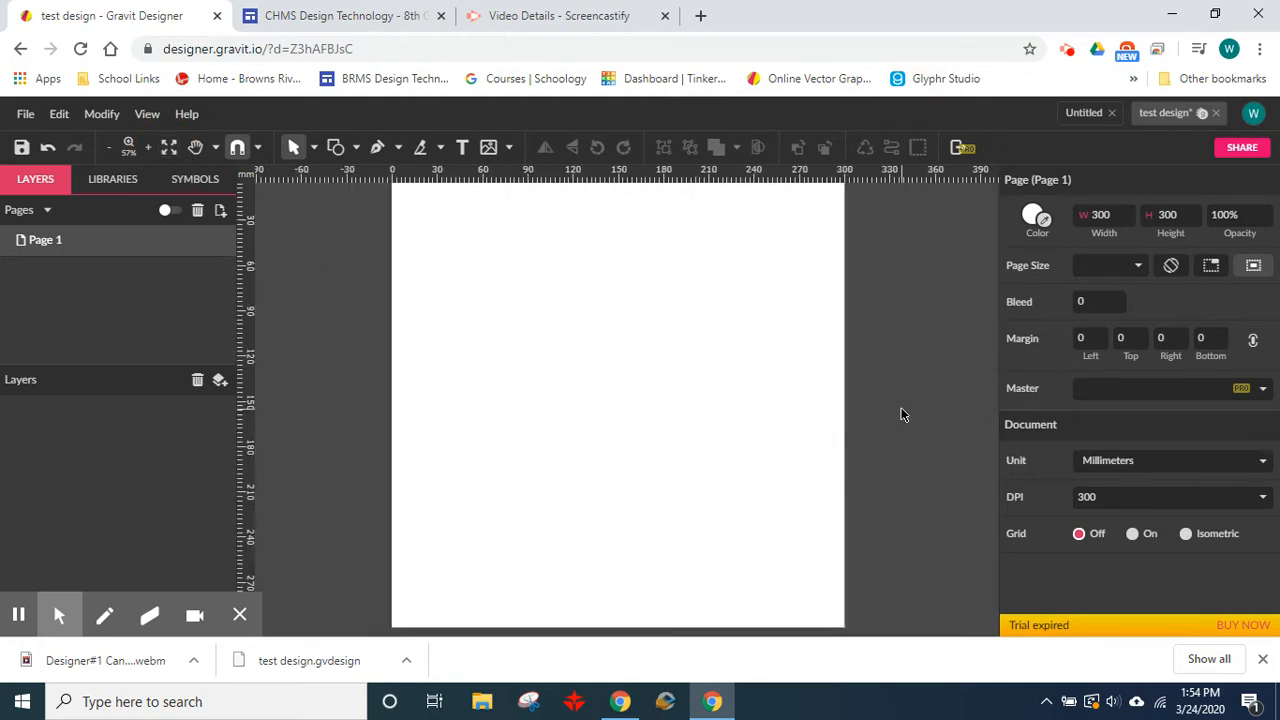
Step: Look over the Pan and Zoom tool options and turn snapping off
click(217, 147)
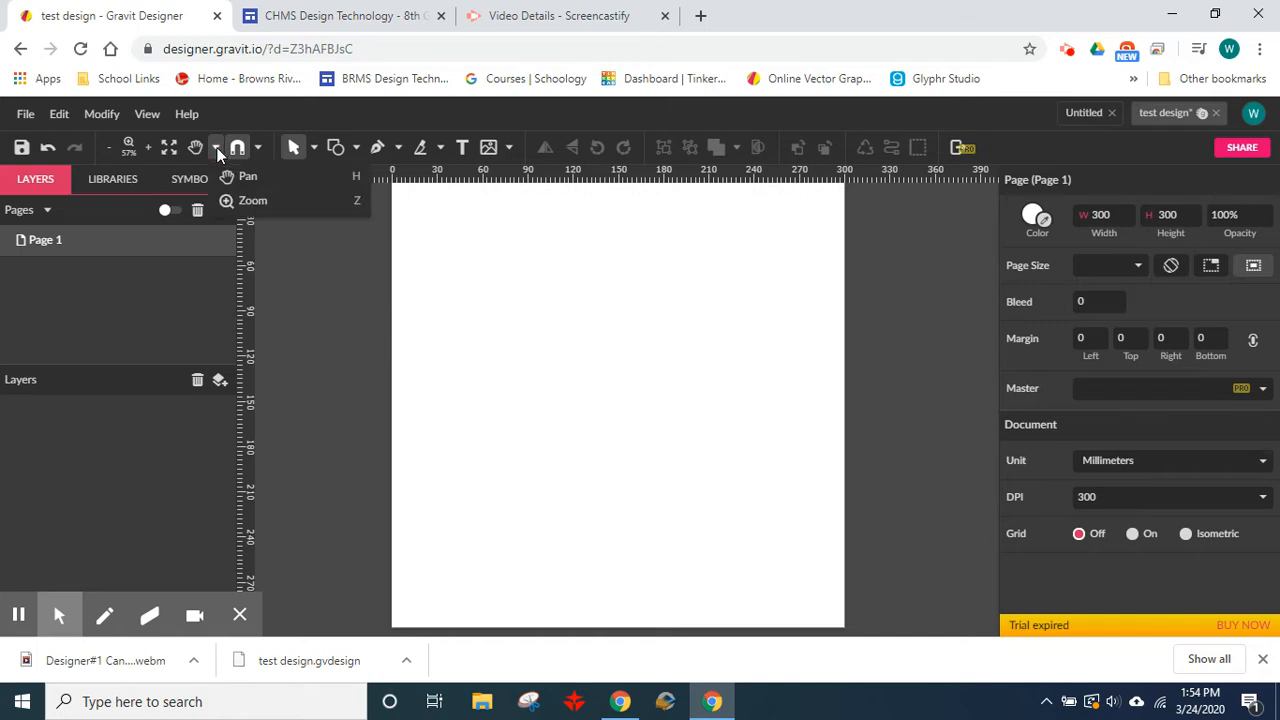
click(213, 147)
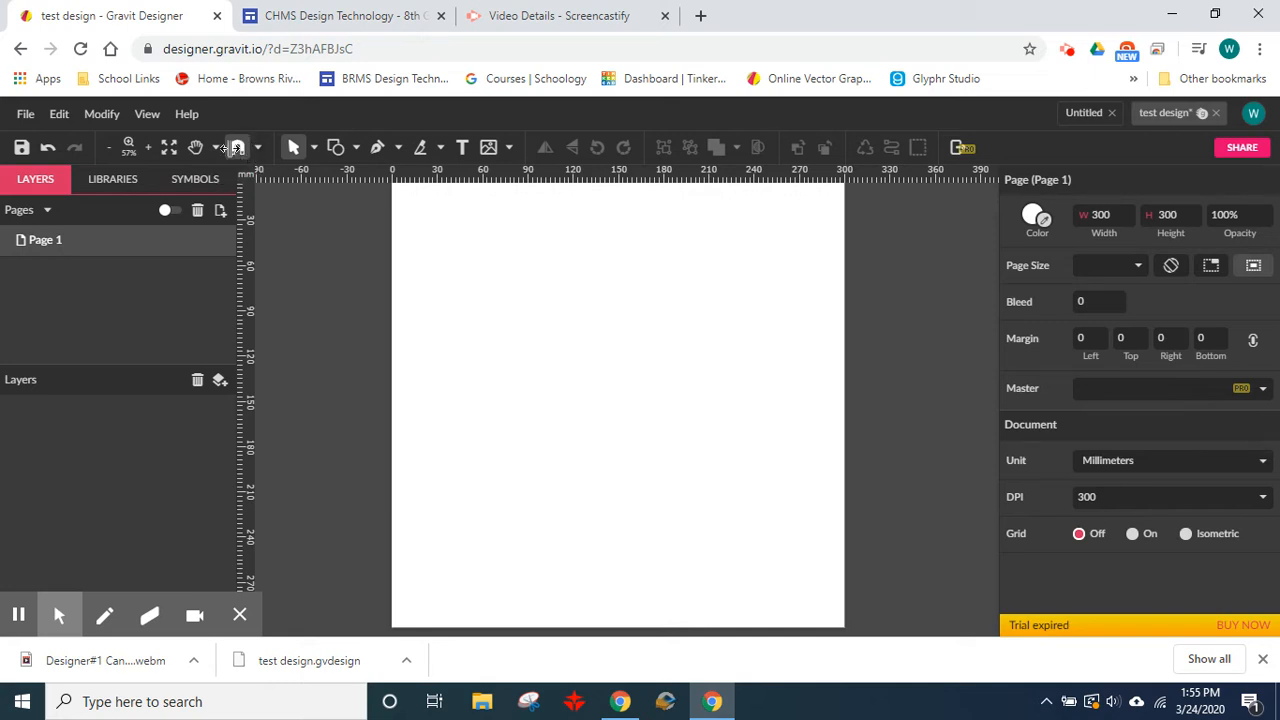
click(233, 149)
Step: Examine the page at different zoom levels, moving the view vertically and horizontally and bringing the page back to the middle
scroll(627, 334, down, 2)
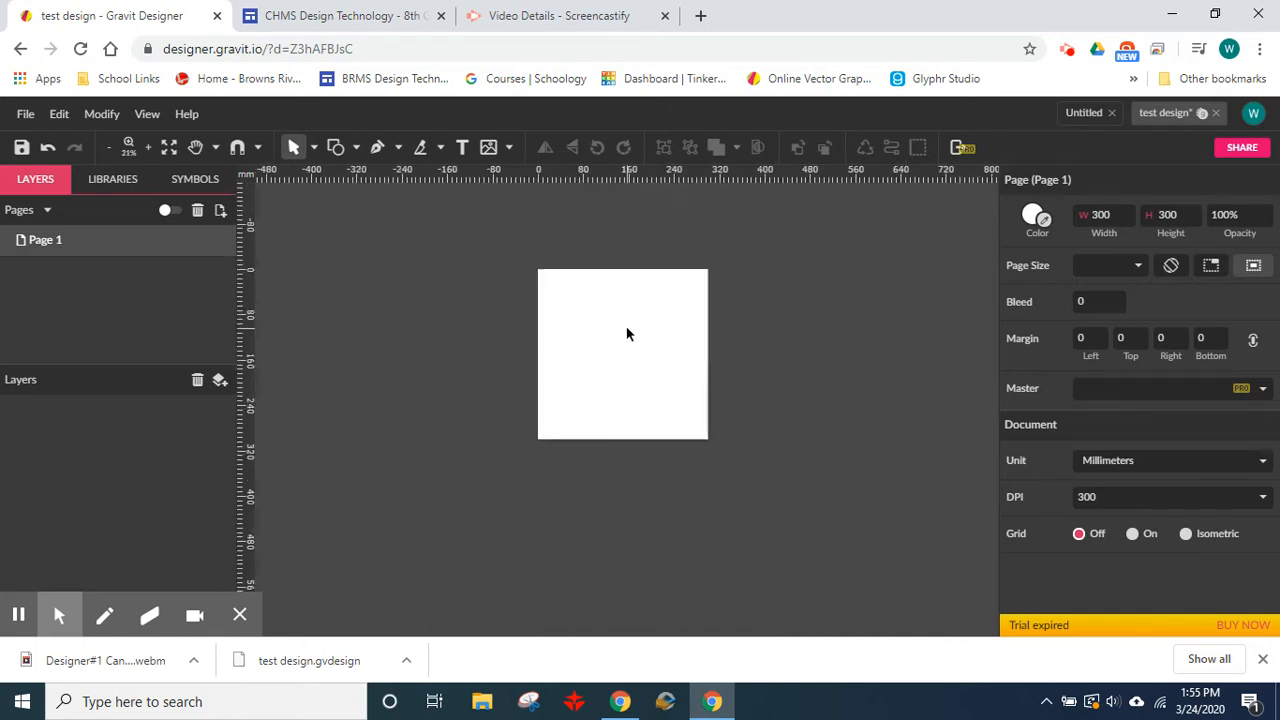
key(space)
drag(613, 336, 595, 366)
scroll(605, 365, up, 2)
scroll(603, 345, down, 3)
scroll(601, 334, up, 3)
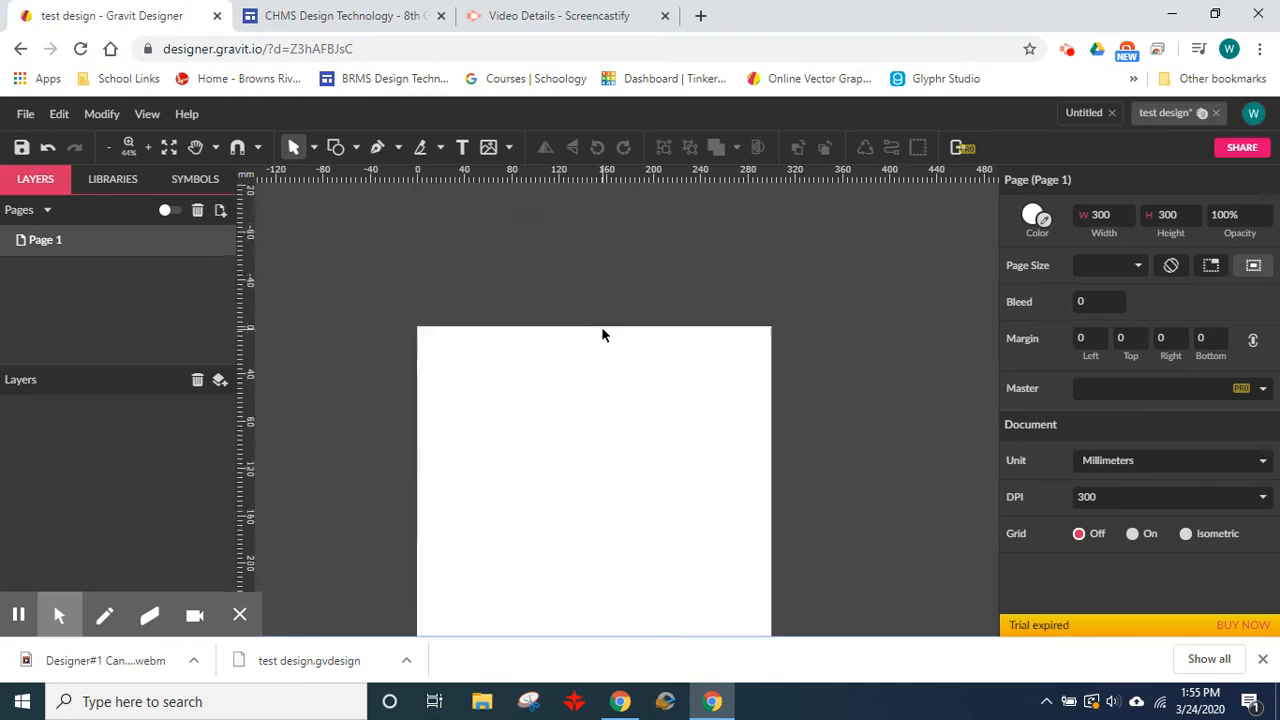
scroll(601, 334, down, 5)
scroll(601, 334, up, 6)
scroll(601, 334, down, 5)
scroll(601, 330, up, 3)
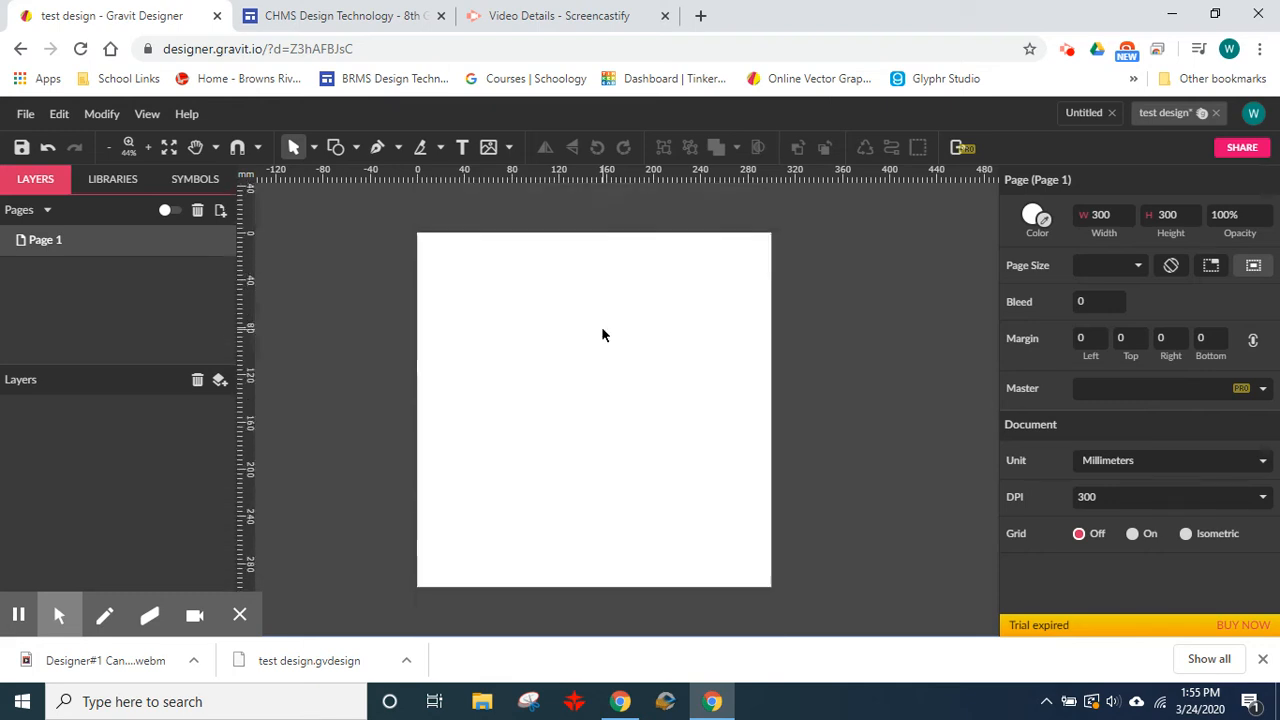
scroll(598, 330, down, 1)
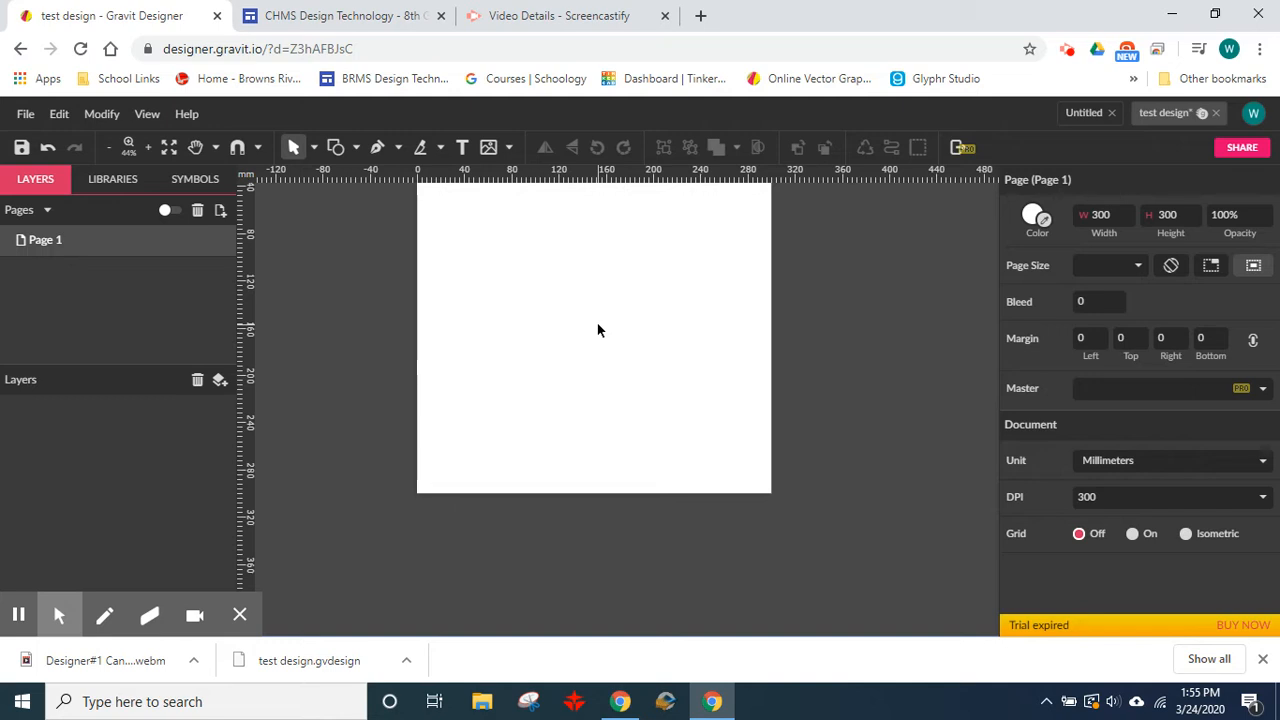
scroll(604, 365, left, 4)
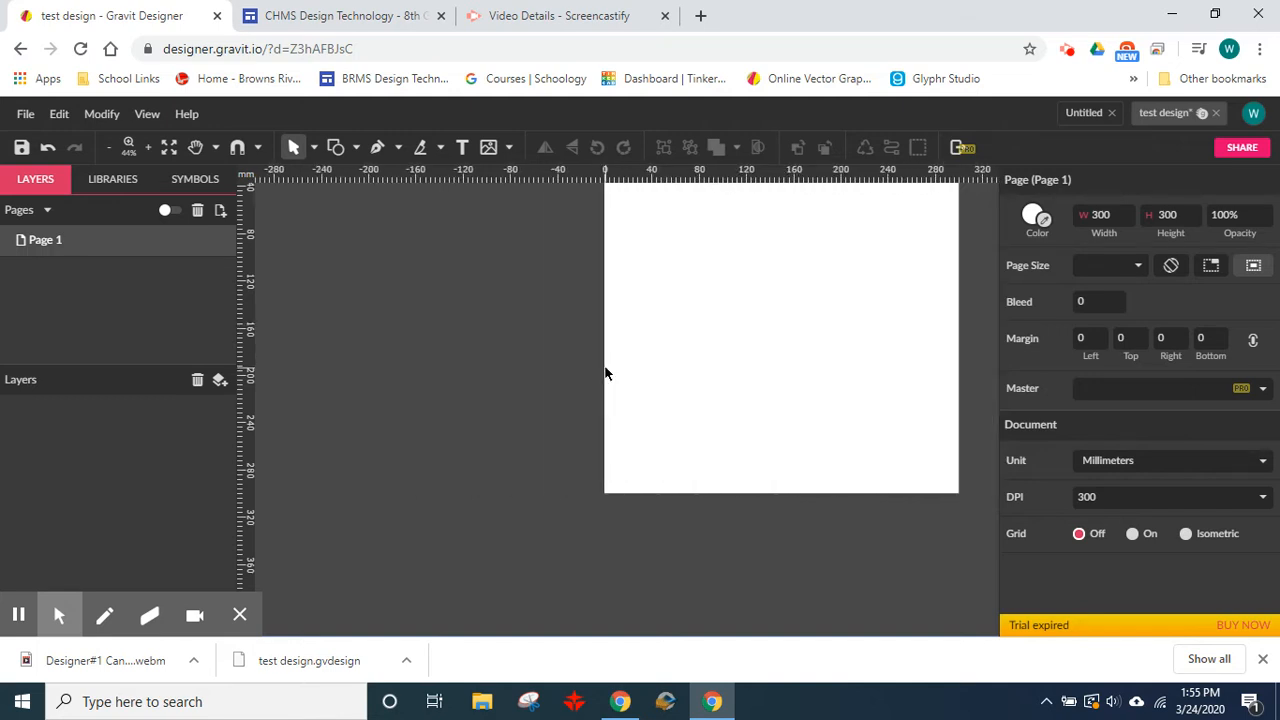
scroll(603, 365, right, 6)
scroll(603, 340, up, 5)
scroll(603, 321, down, 5)
scroll(603, 321, right, 6)
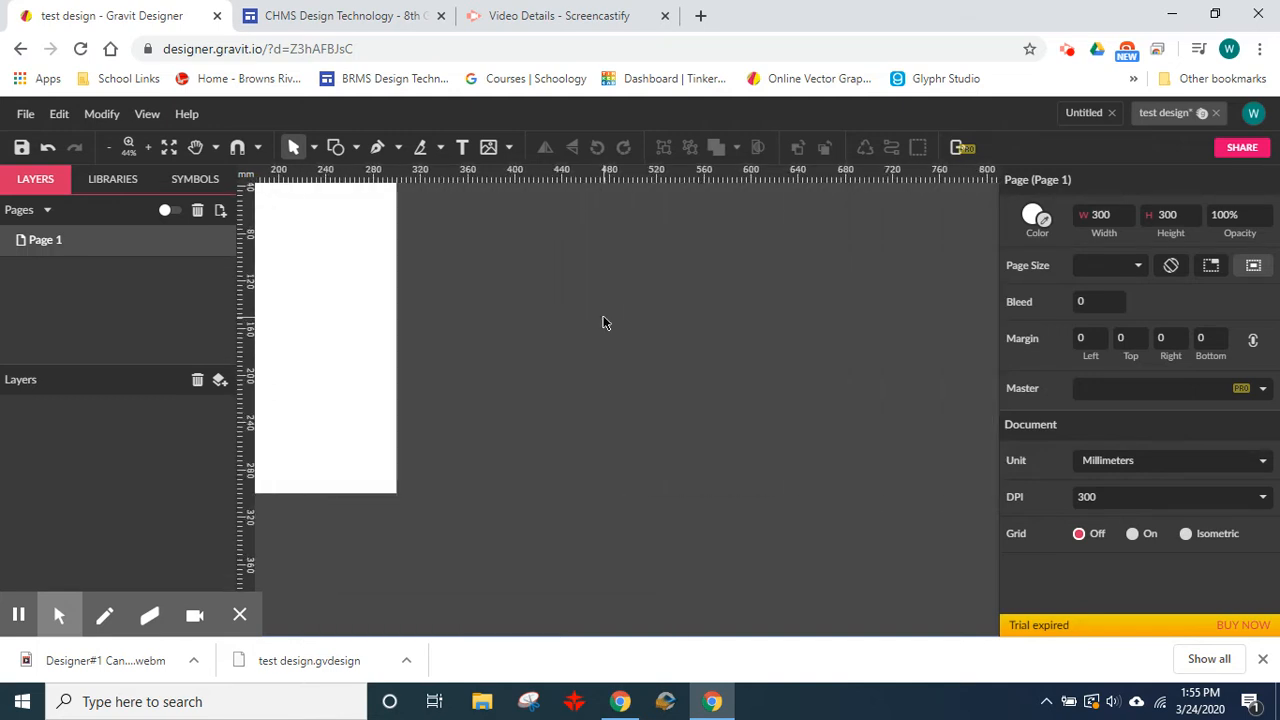
scroll(603, 321, left, 10)
key(space)
drag(640, 301, 551, 357)
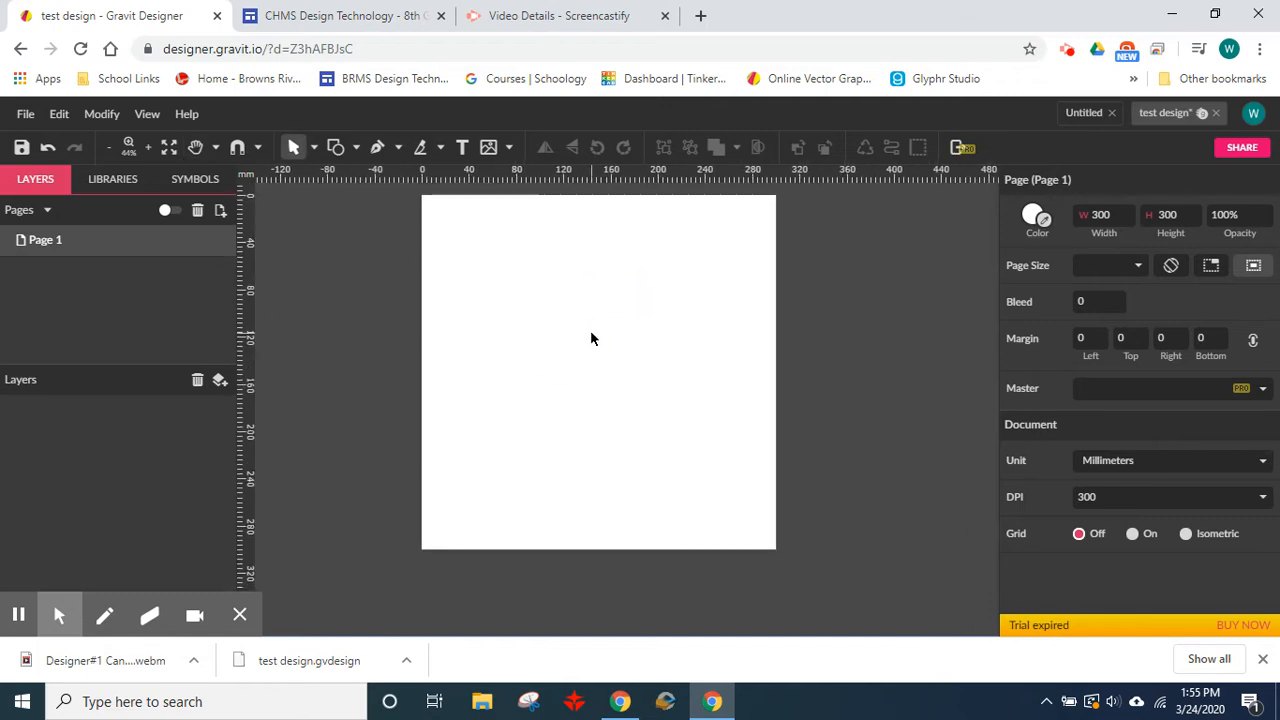
Step: Draw a rectangle about 85 mm wide and 51 mm high in the page's upper left area
click(307, 147)
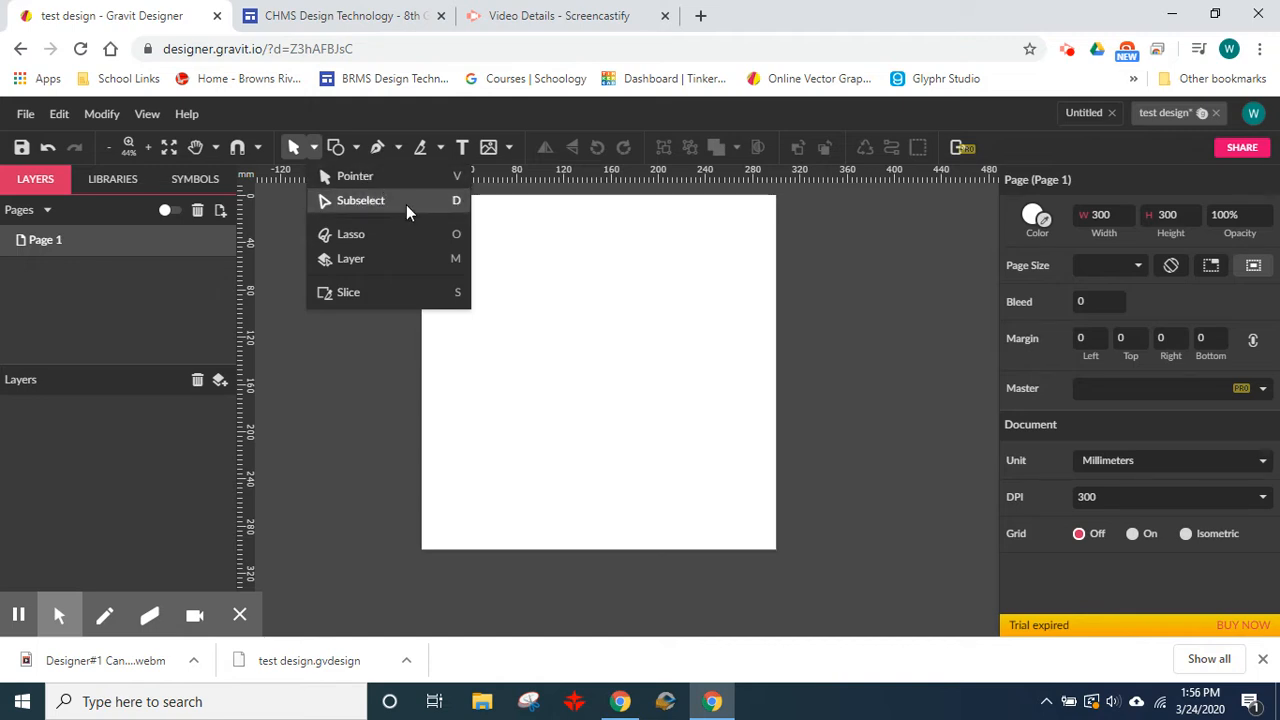
click(355, 148)
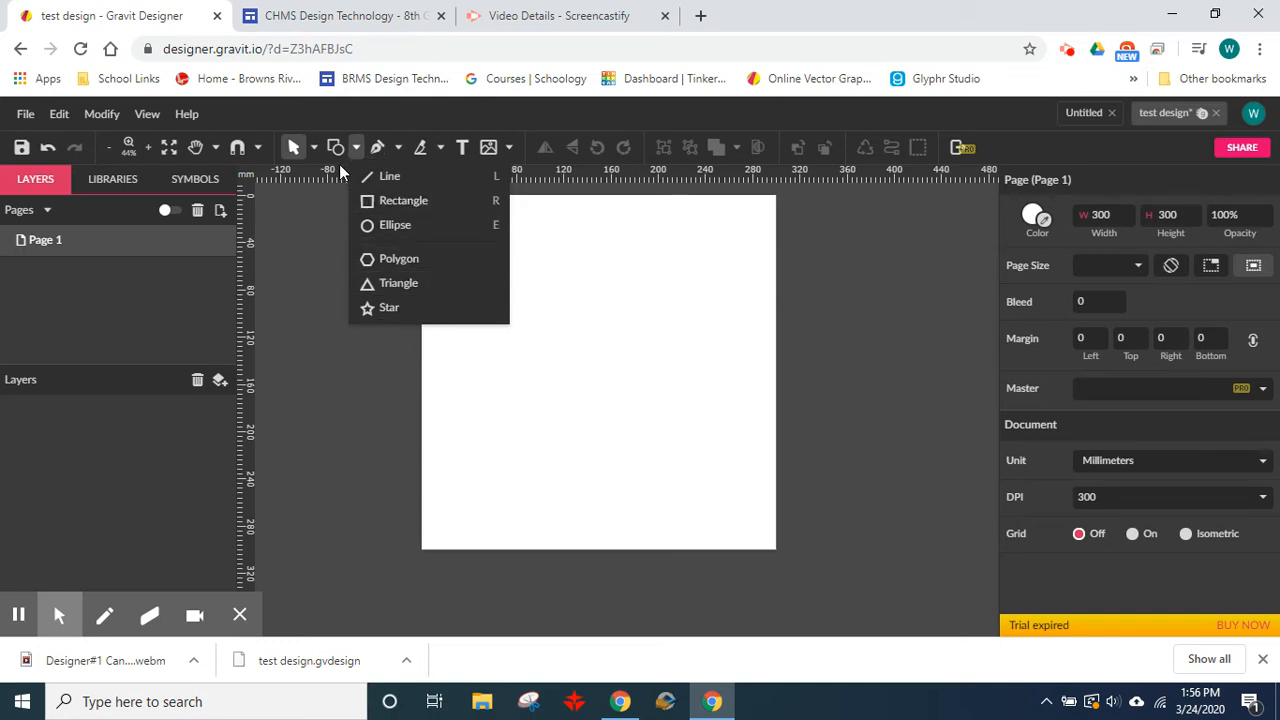
click(415, 202)
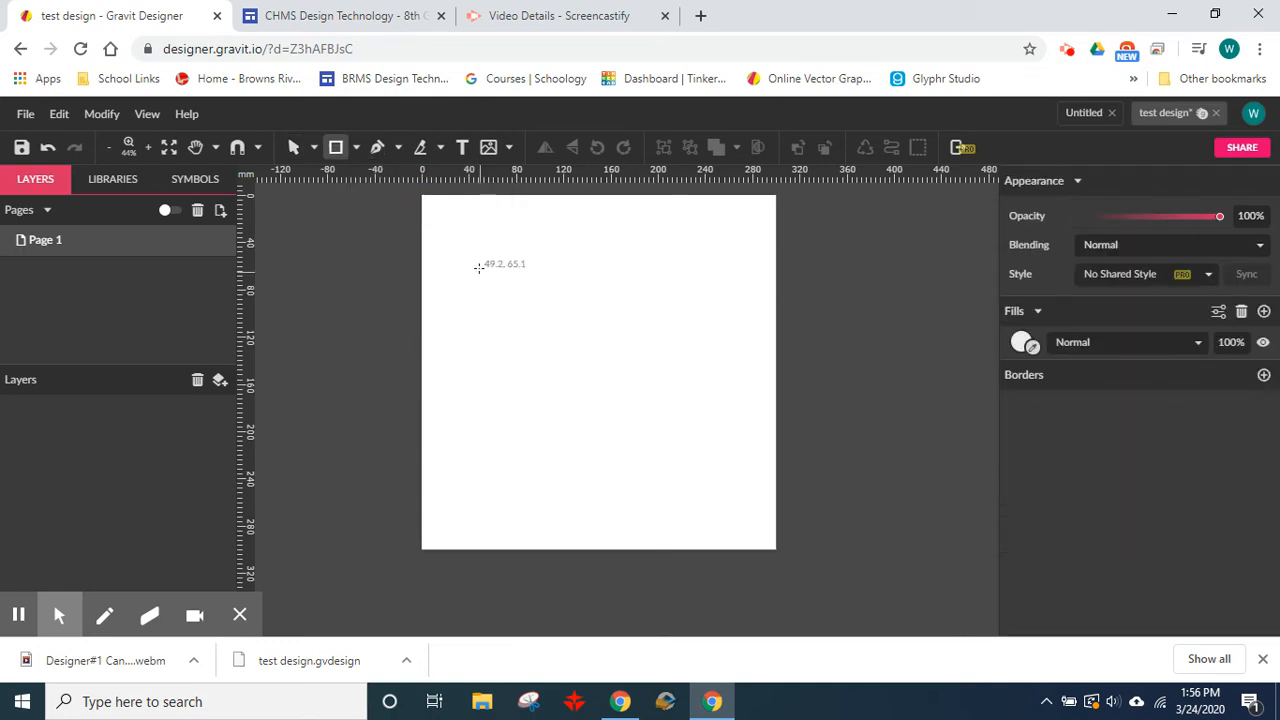
drag(461, 257, 562, 317)
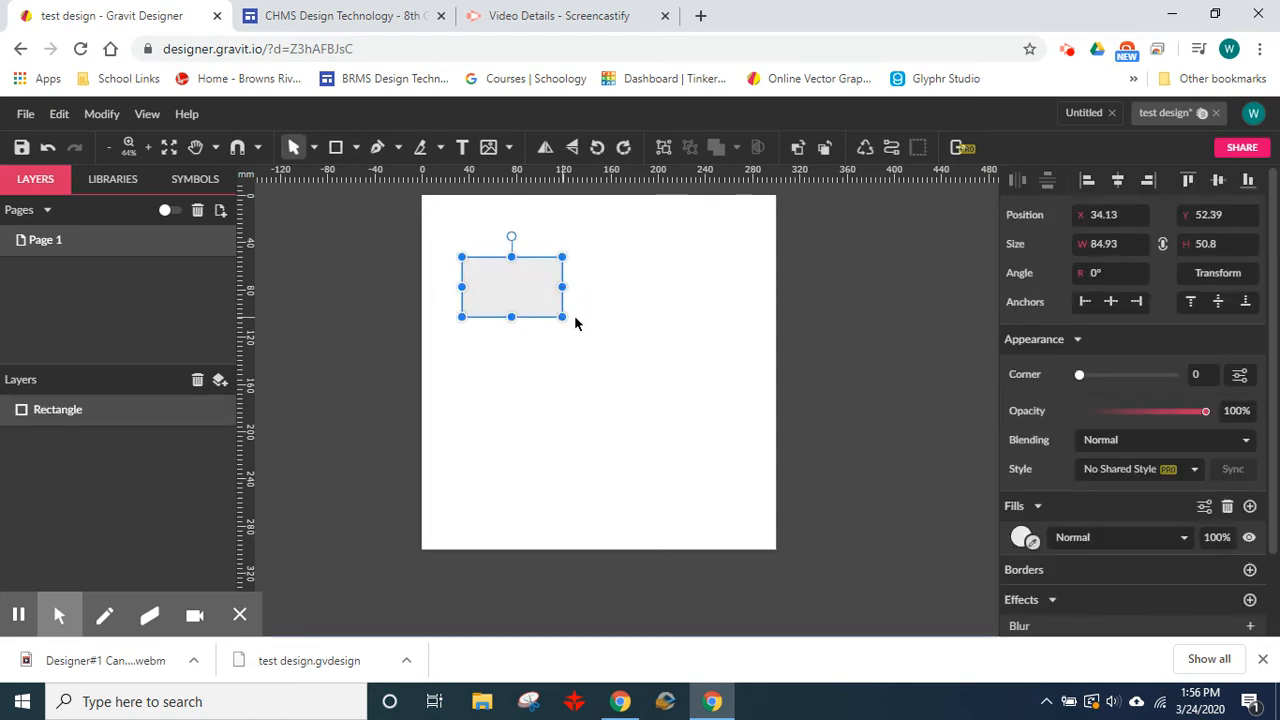
Step: Draw a flat ellipse about 108 mm wide and 29 mm high below the rectangle
click(358, 148)
click(391, 223)
drag(495, 366, 626, 399)
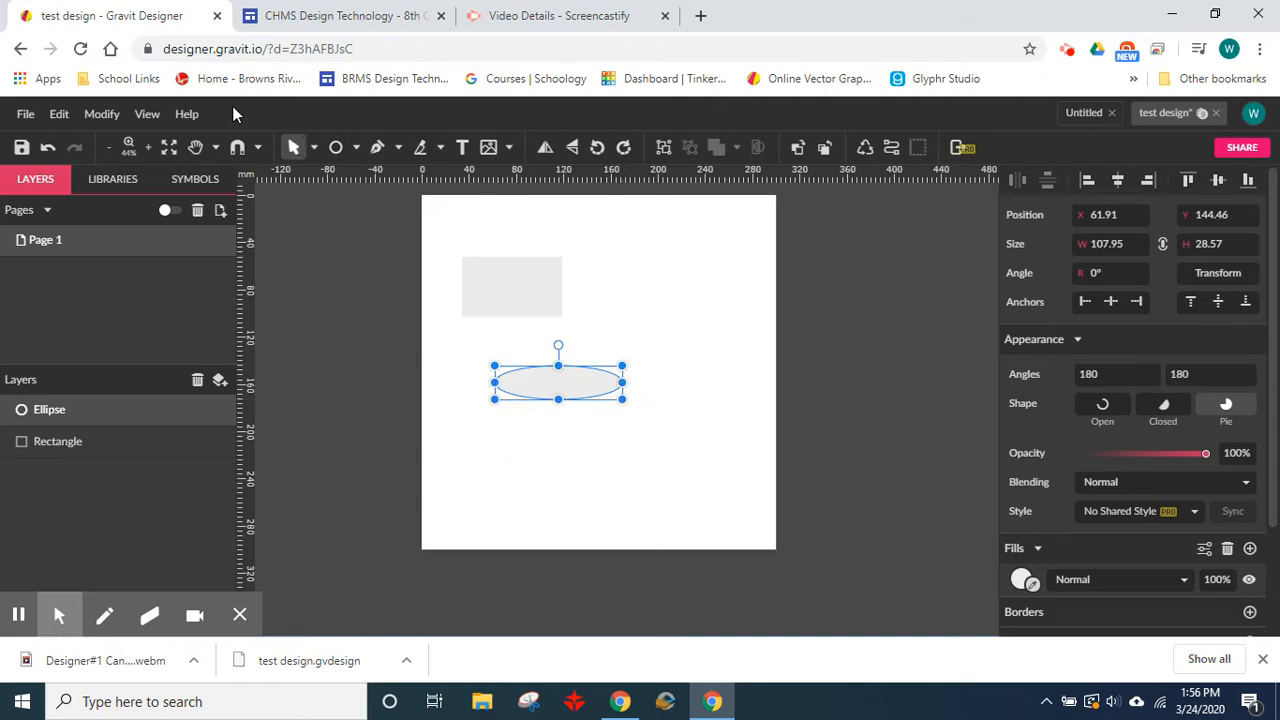
Step: Draw a second, smaller ellipse about 56 mm by 39 mm and place it right of the rectangle
click(336, 148)
drag(514, 449, 660, 270)
Step: Move the small ellipse slightly lower and the flat ellipse to about X 83 mm, Y 163 mm, centred below the other shapes
drag(577, 387, 561, 421)
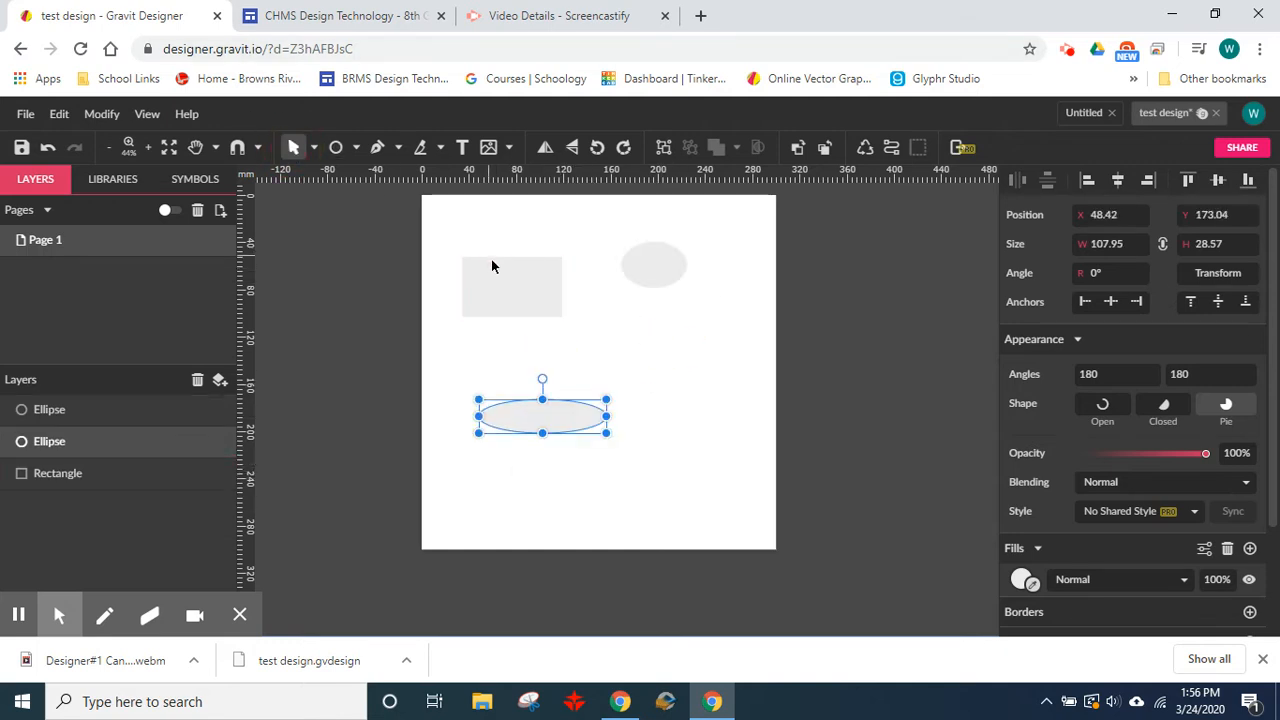
drag(489, 257, 545, 296)
click(651, 306)
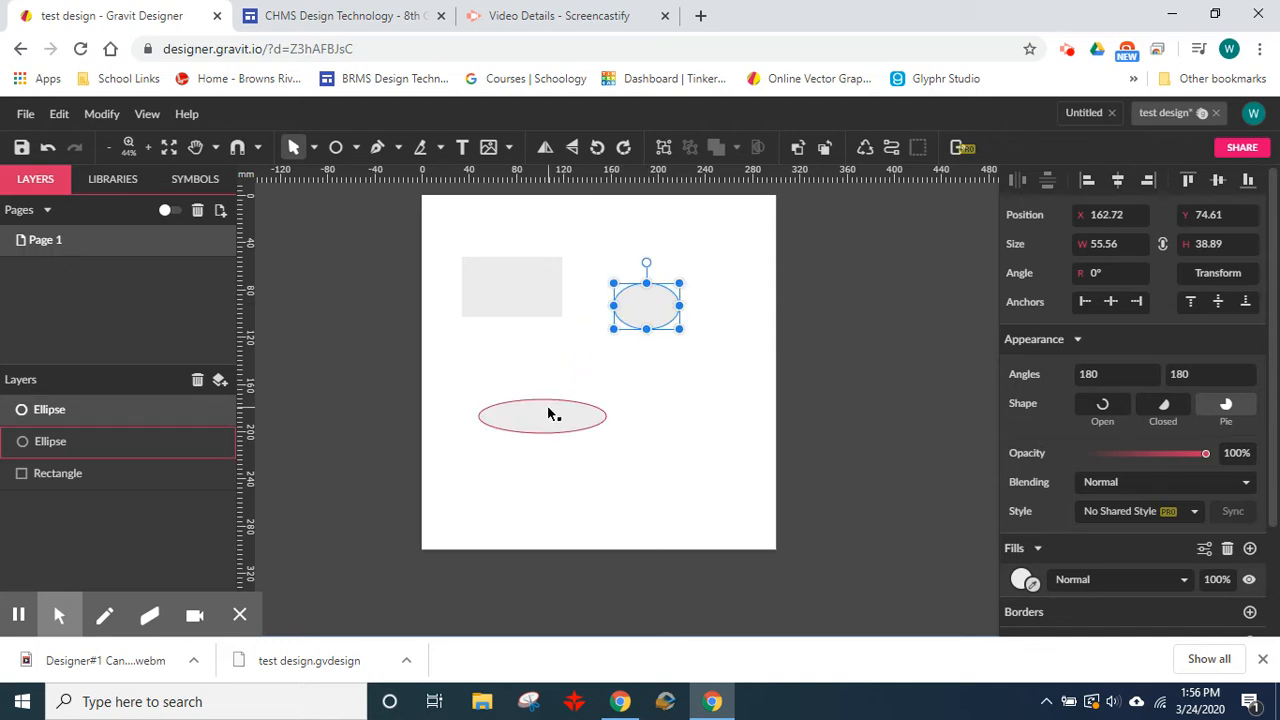
click(549, 410)
drag(583, 410, 586, 396)
click(655, 310)
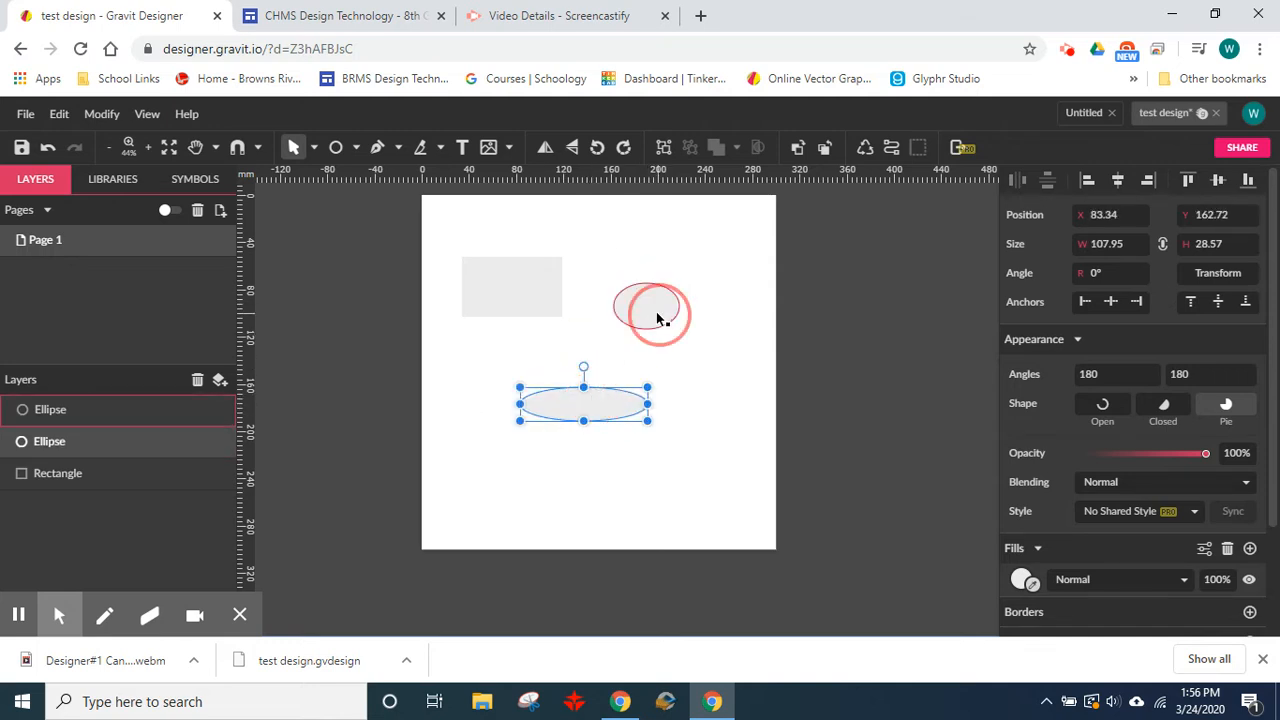
Step: Select the rectangle and check which layer entry belongs to each shape
click(517, 284)
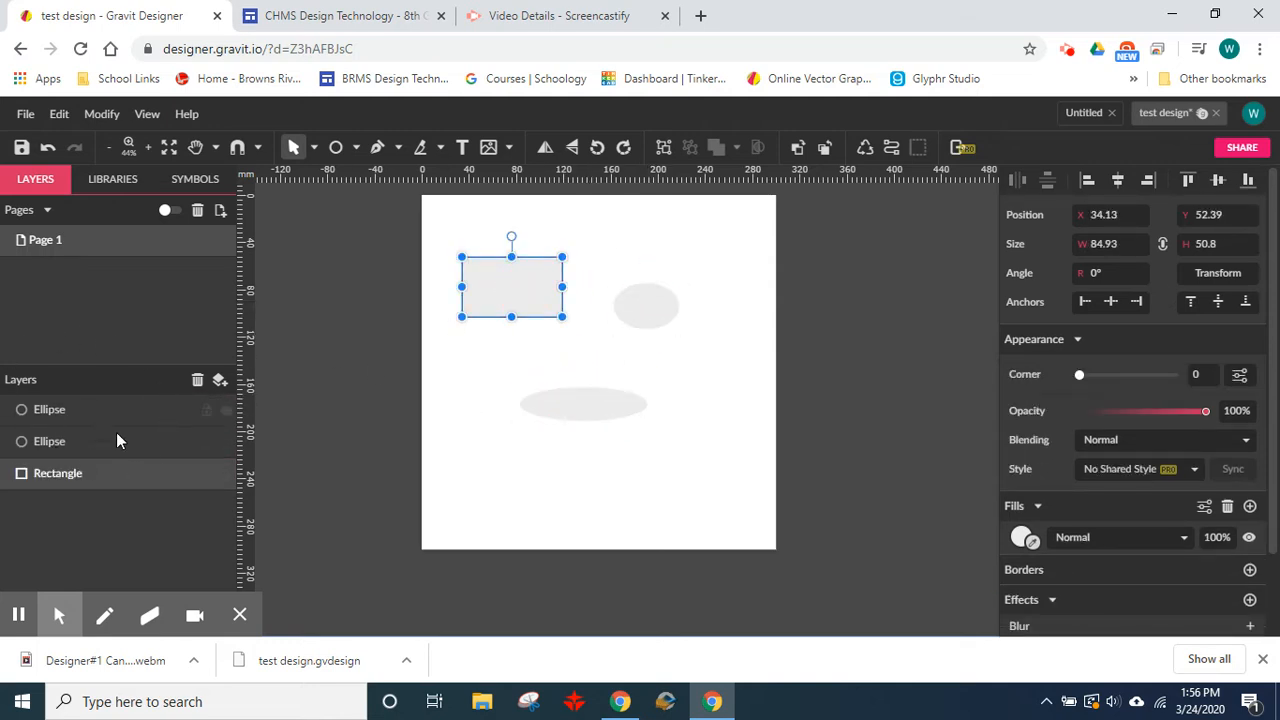
click(50, 410)
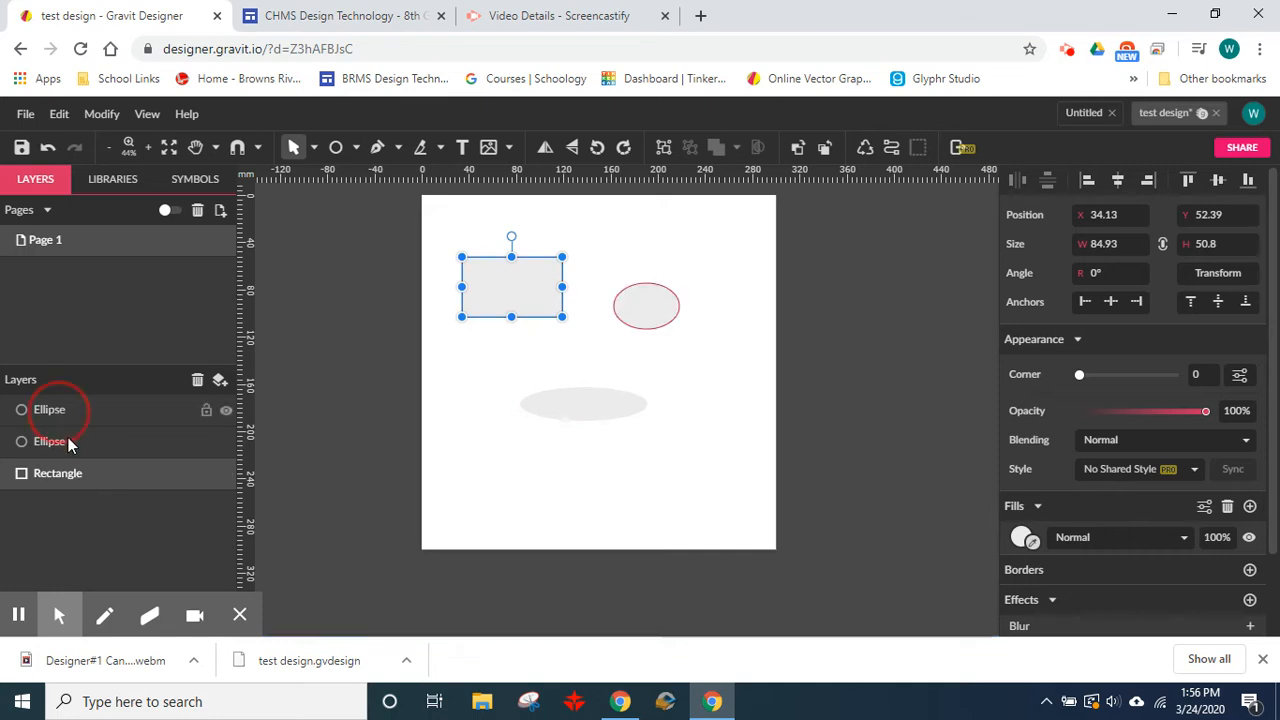
click(72, 474)
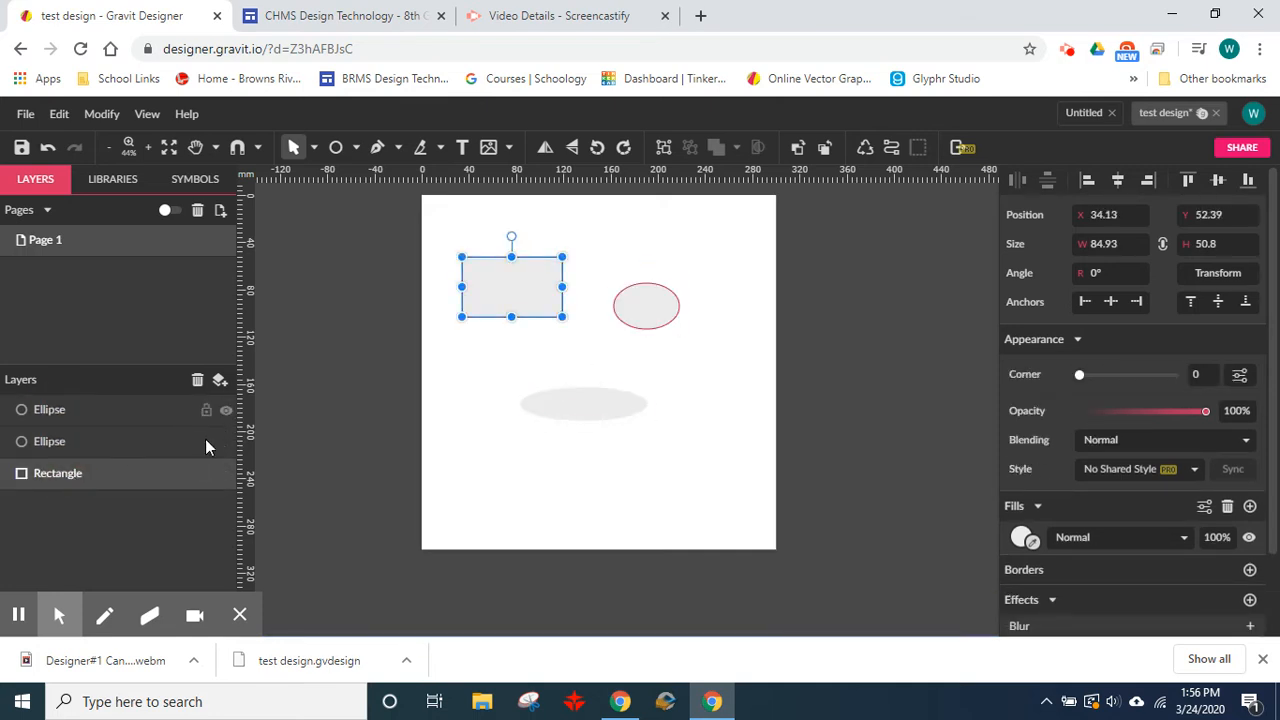
Step: Move the rectangle to about X 45 mm, Y 85 mm and the small ellipse to about X 152 mm, Y 92 mm
click(503, 280)
drag(528, 286, 520, 307)
drag(654, 309, 652, 333)
drag(517, 314, 539, 331)
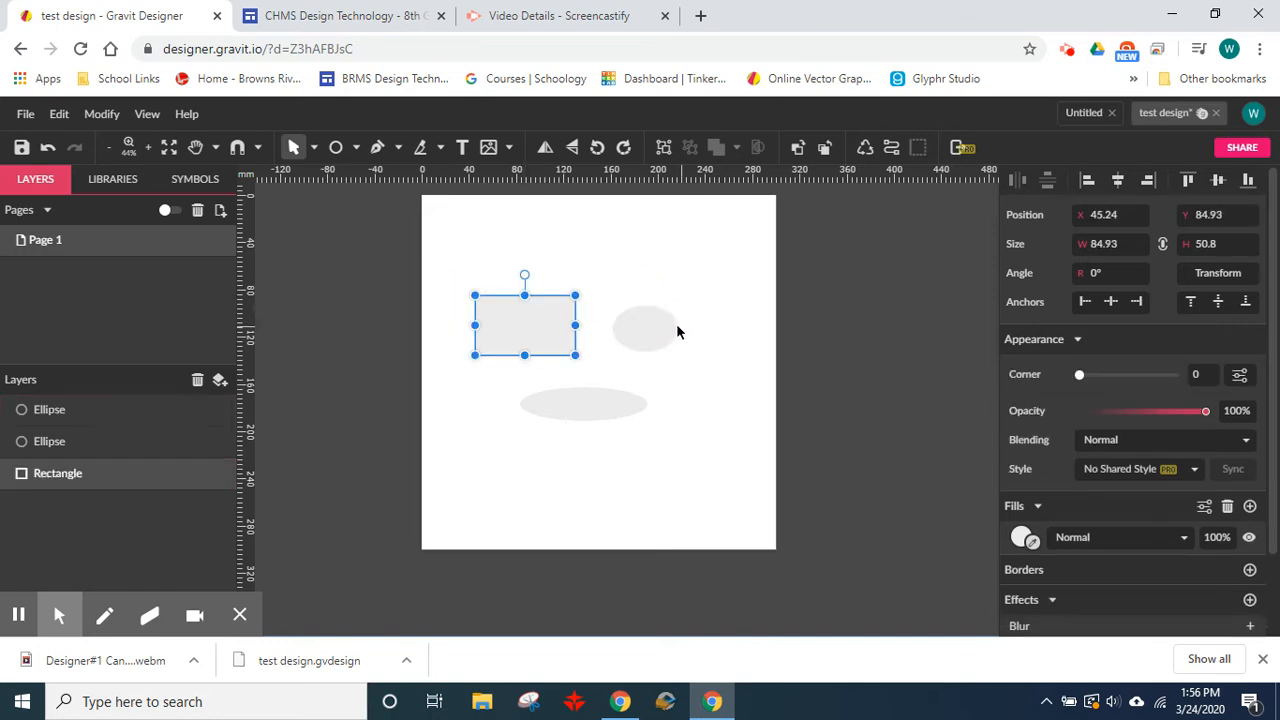
click(655, 328)
drag(655, 328, 644, 326)
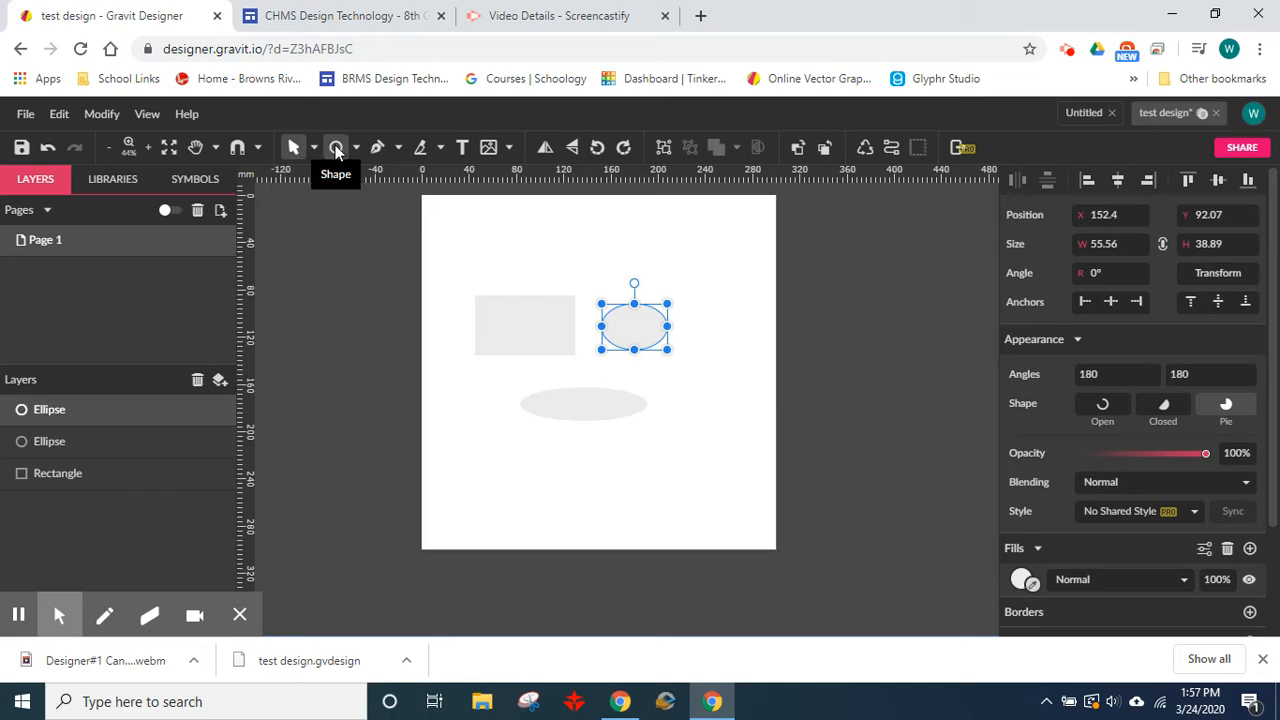
Step: Draw a closed triangular path about 92 mm by 51 mm with the Pen tool, below and partly left of the flat ellipse
click(398, 147)
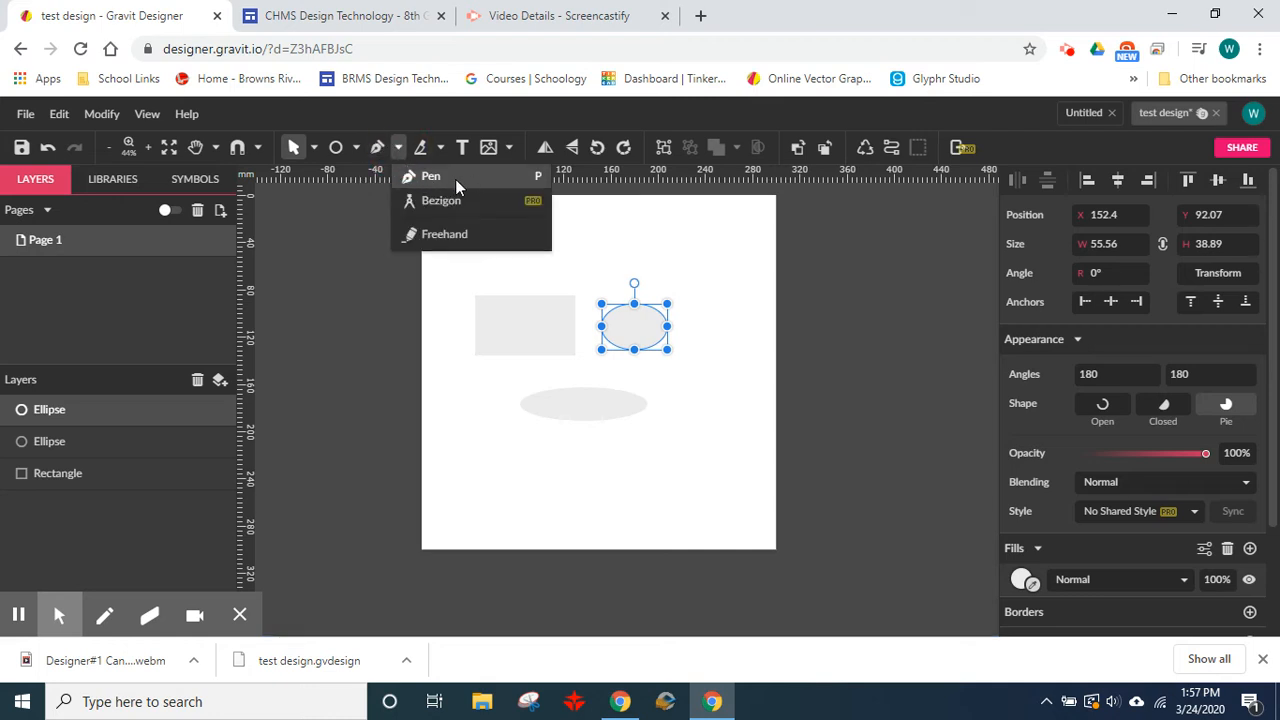
click(381, 149)
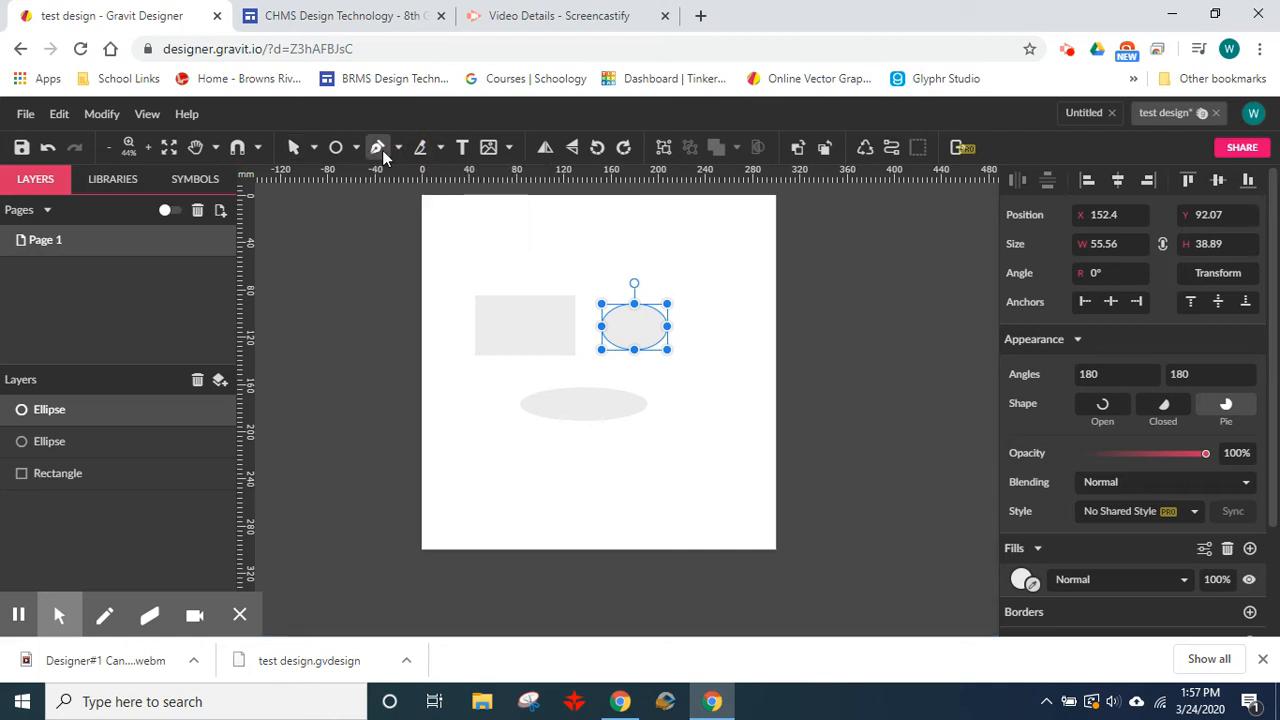
click(398, 147)
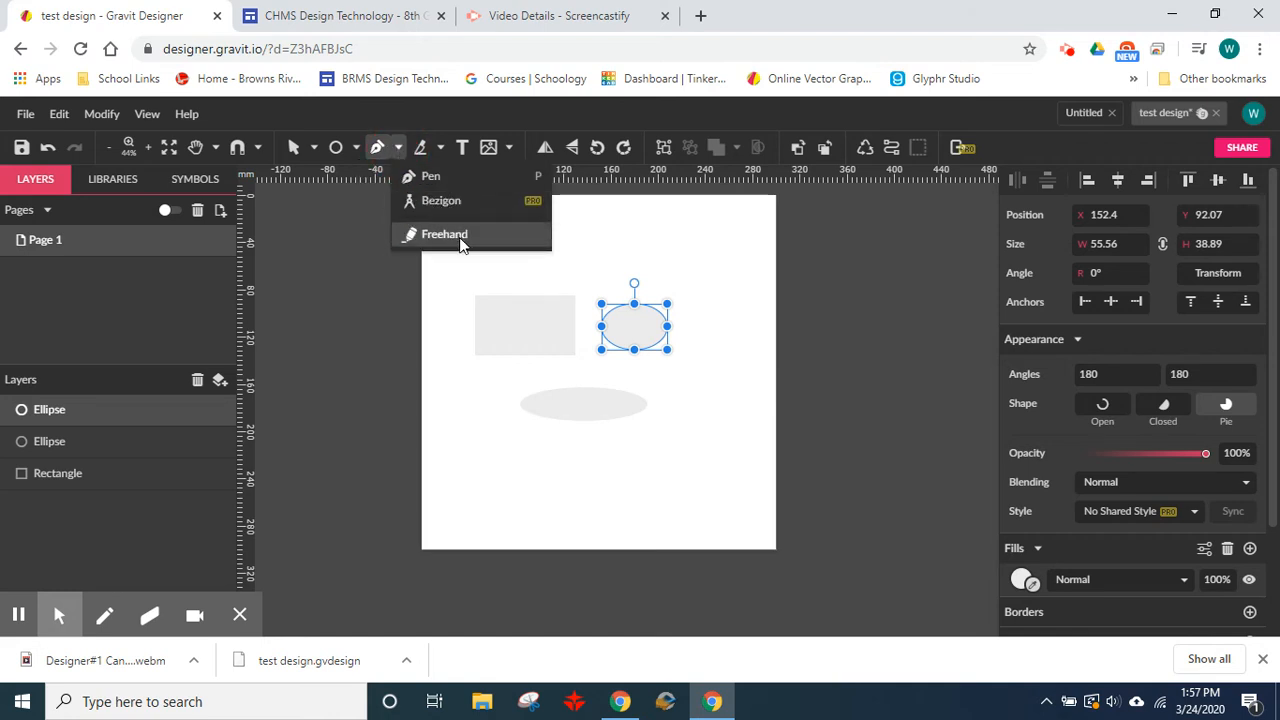
click(444, 172)
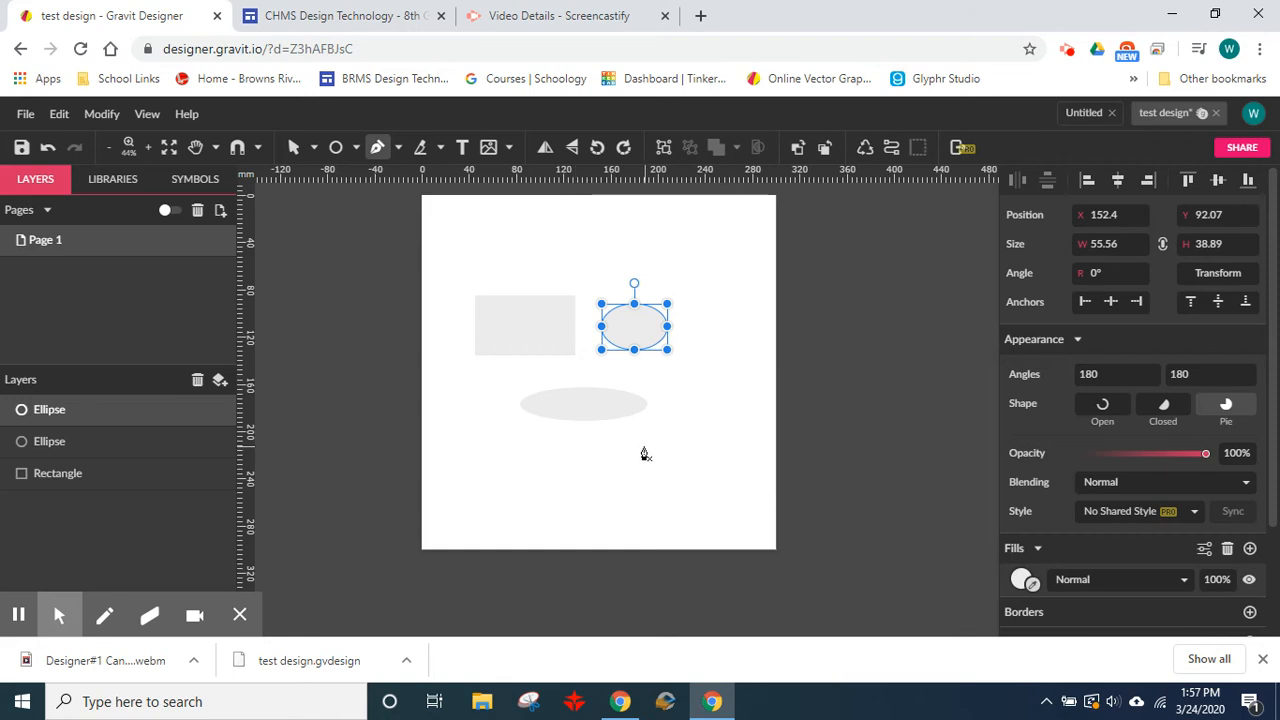
click(475, 469)
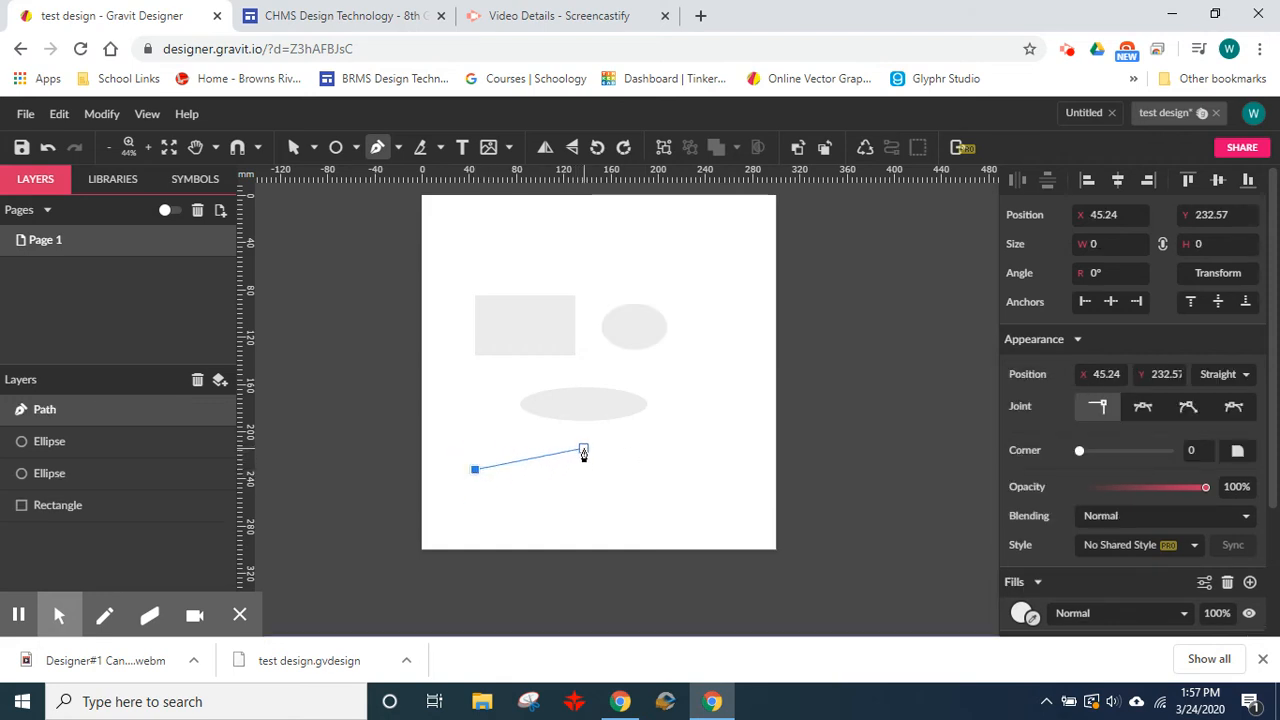
click(583, 449)
click(564, 509)
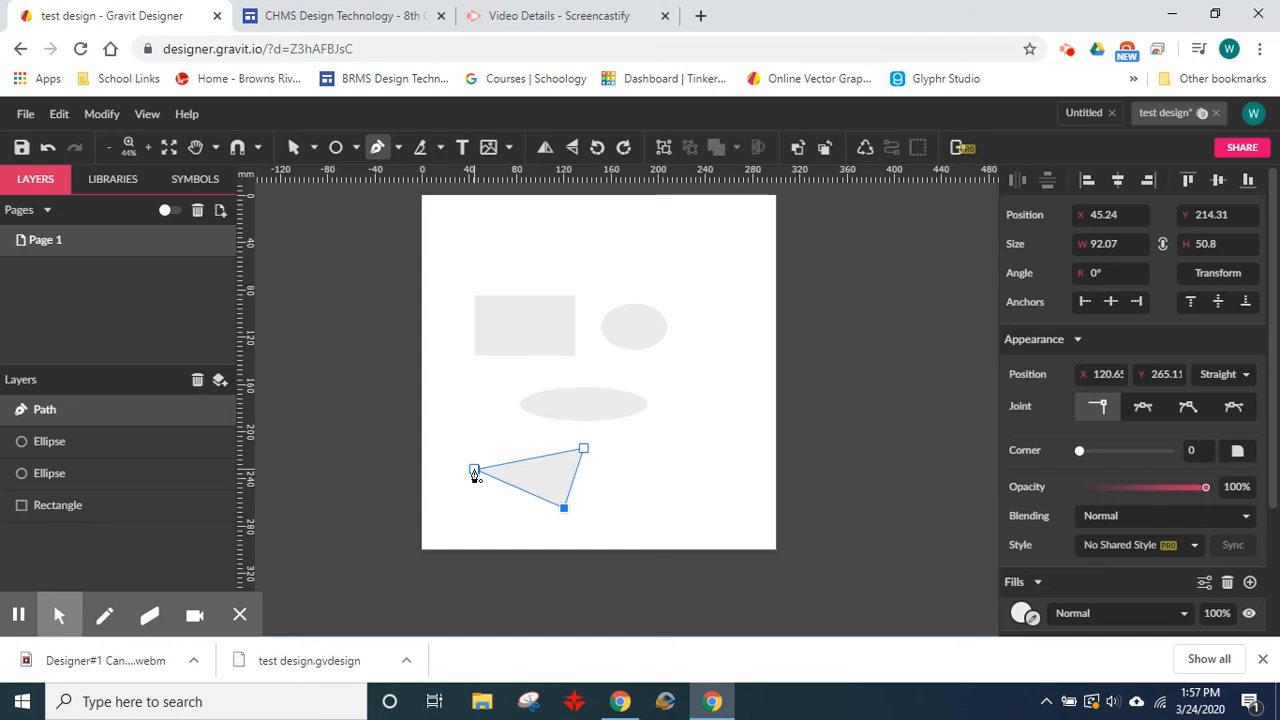
scroll(475, 475, up, 3)
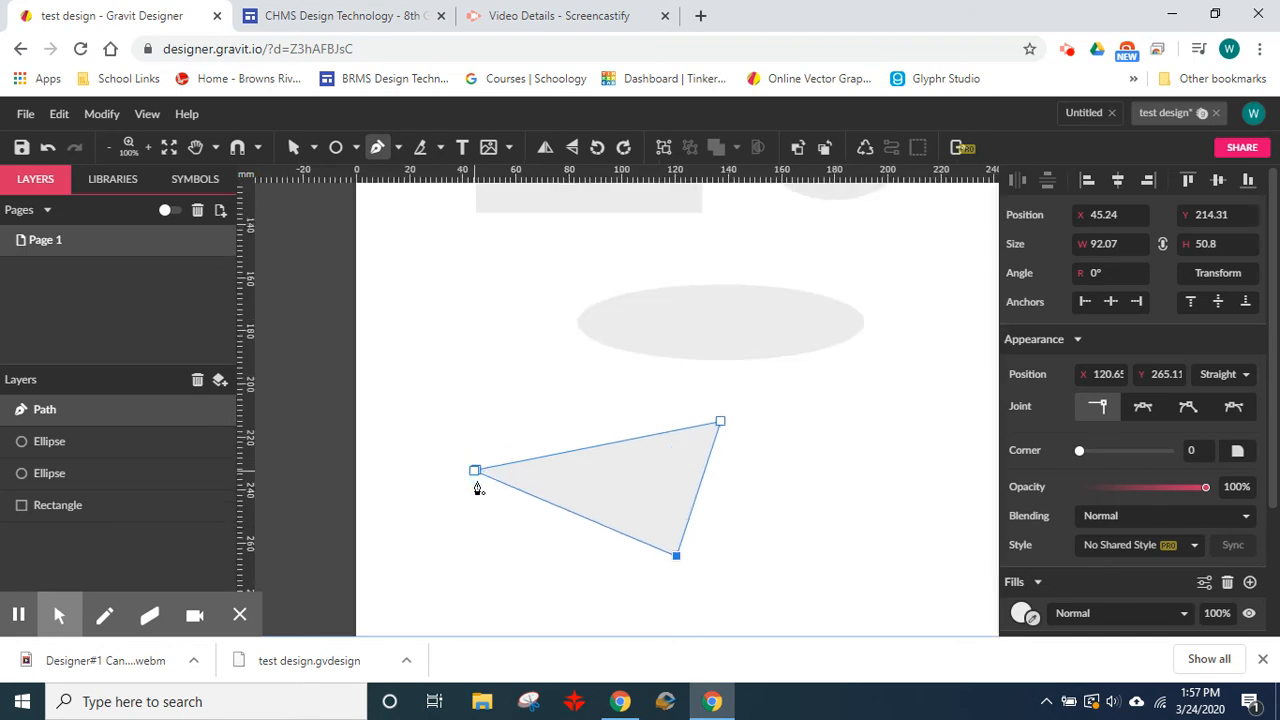
click(475, 472)
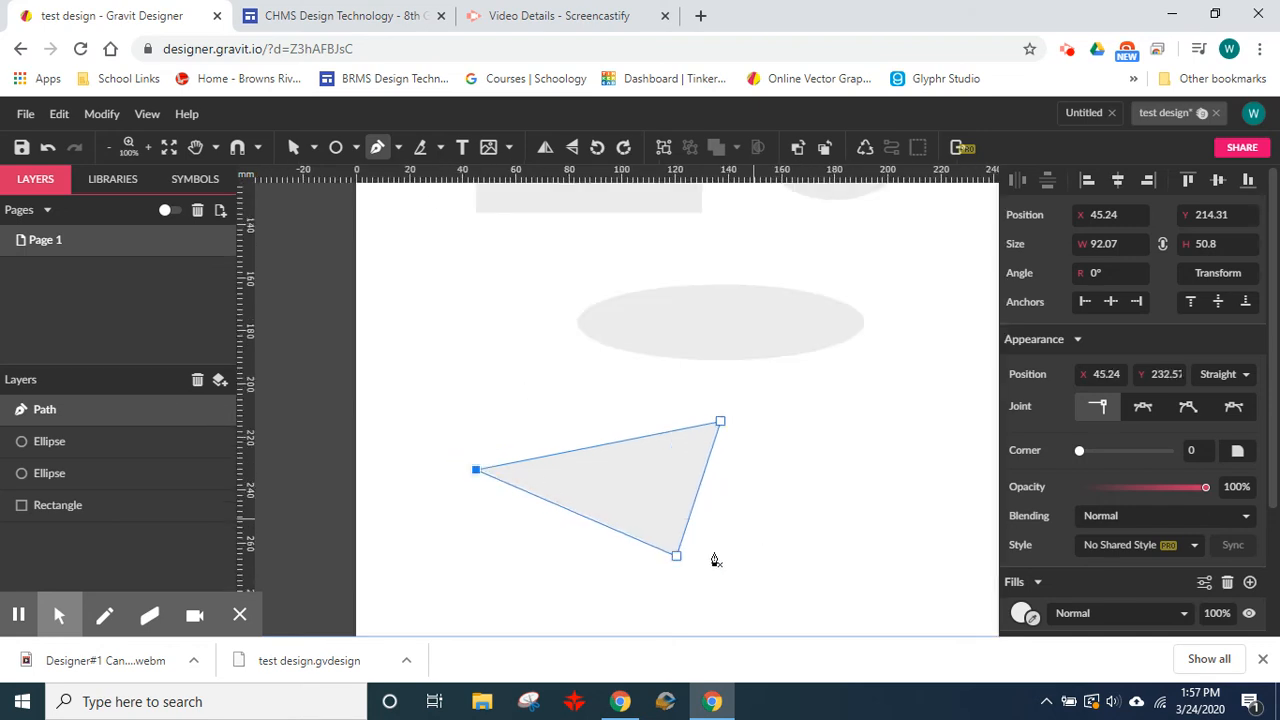
Step: Draw an open four-point zigzag path about 98 mm by 38 mm to the right of the triangle, using straight segments
scroll(832, 499, down, 2)
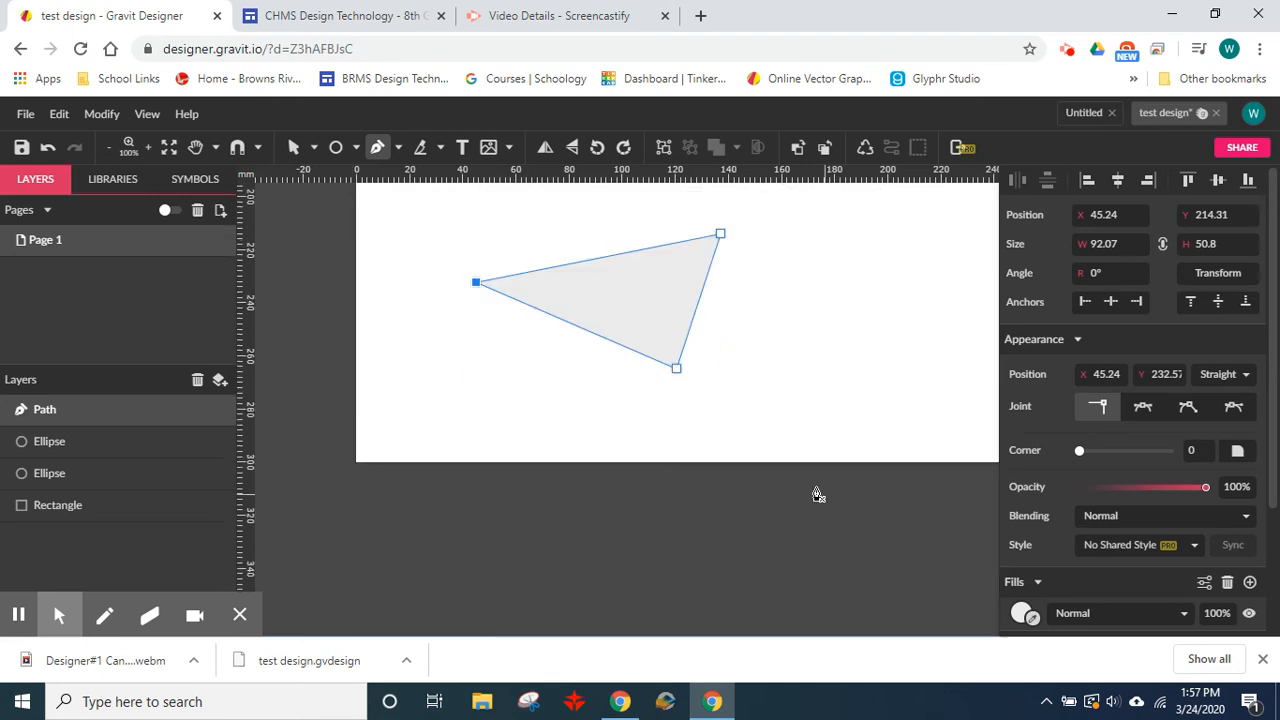
key(space)
drag(804, 356, 612, 474)
key(p)
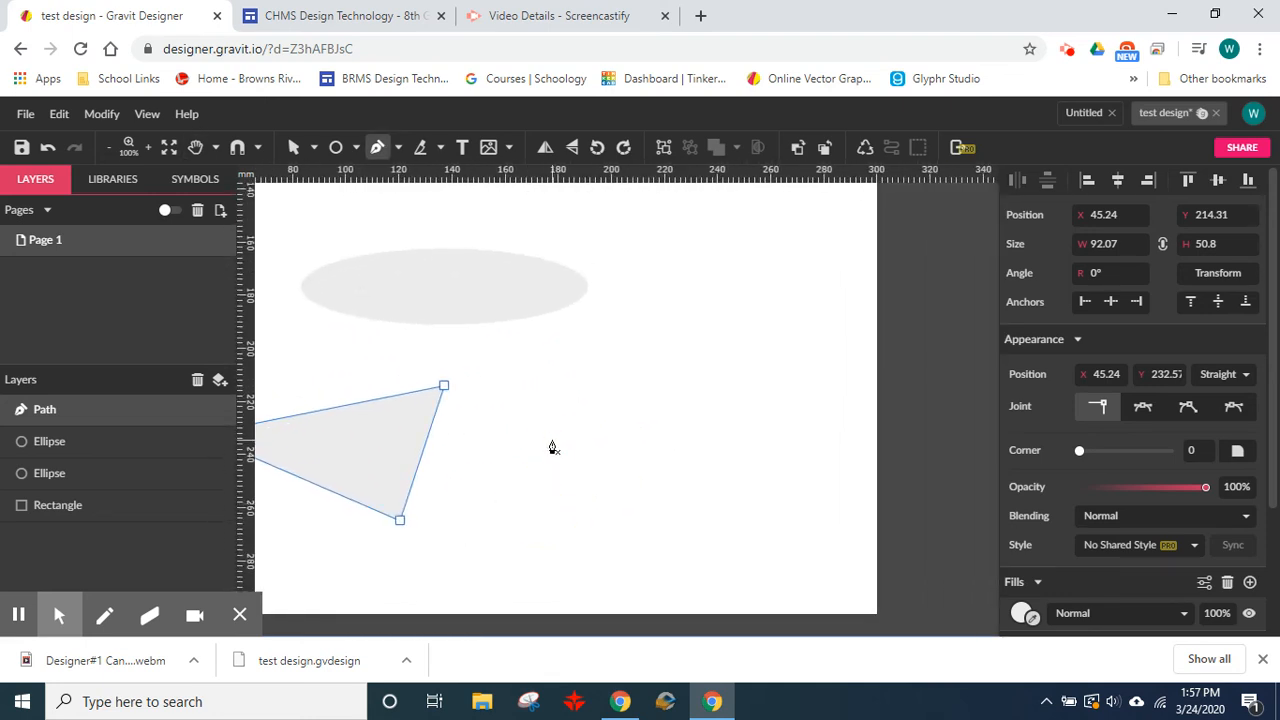
click(552, 439)
click(662, 379)
click(747, 484)
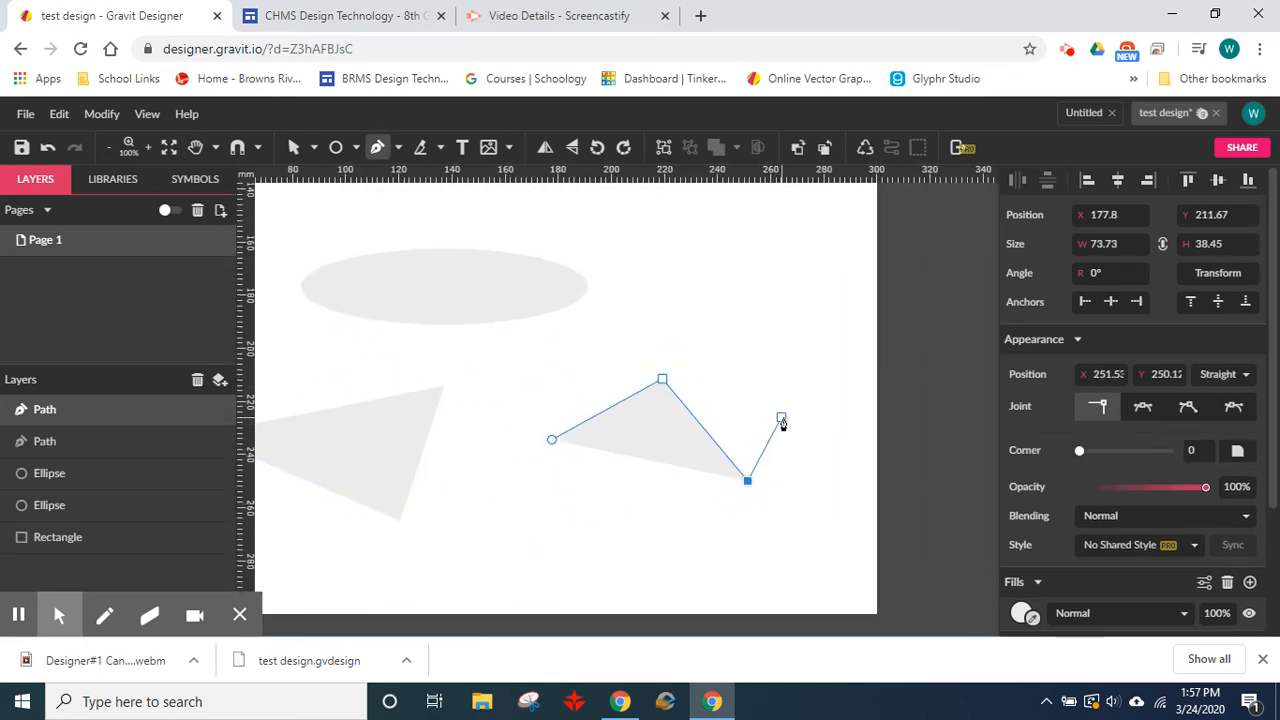
click(812, 420)
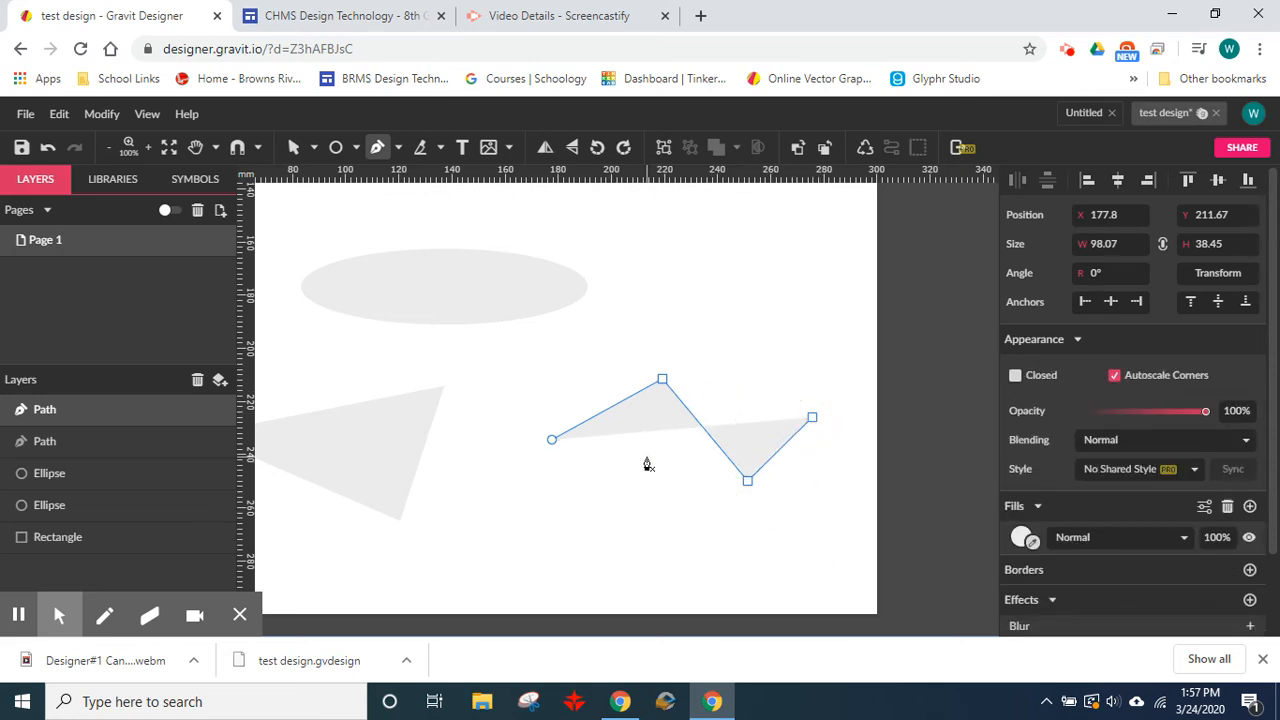
Step: Draw an open curved path about 80 mm by 33 mm below the zigzag, with two smooth middle points and plain end points
scroll(645, 466, down, 2)
scroll(537, 400, up, 1)
click(541, 441)
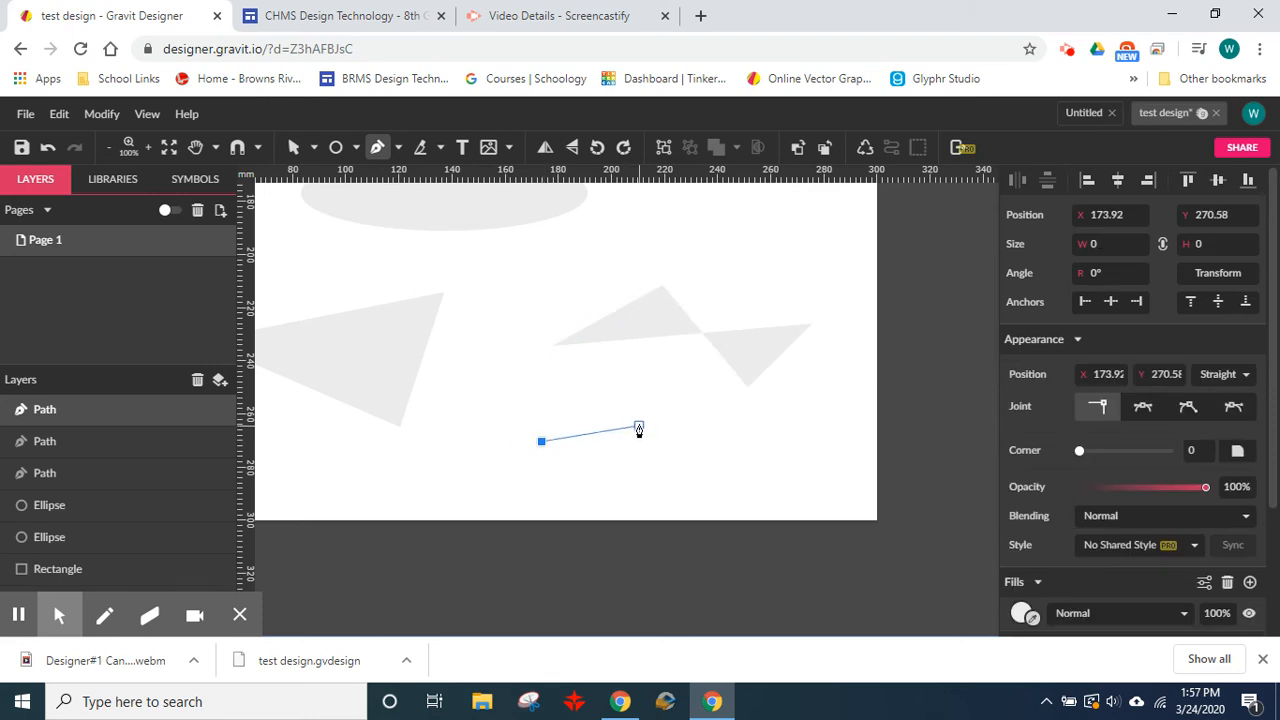
drag(640, 421, 709, 485)
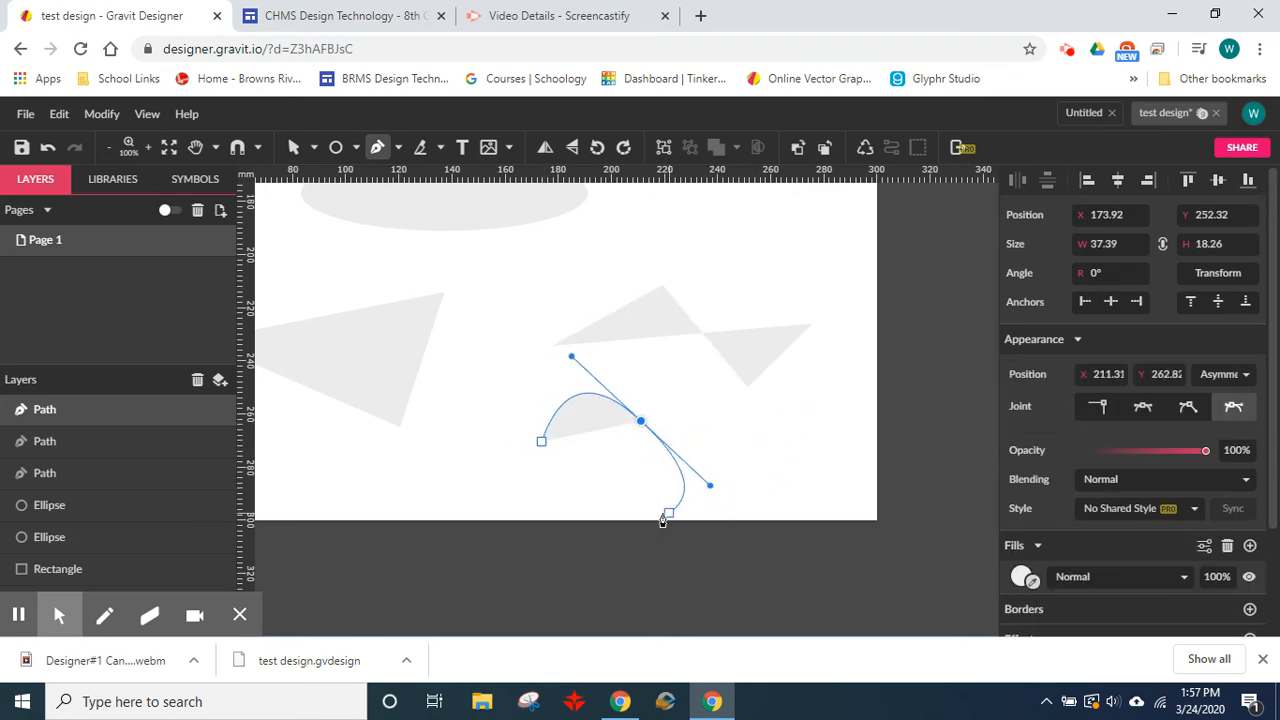
drag(567, 473, 651, 493)
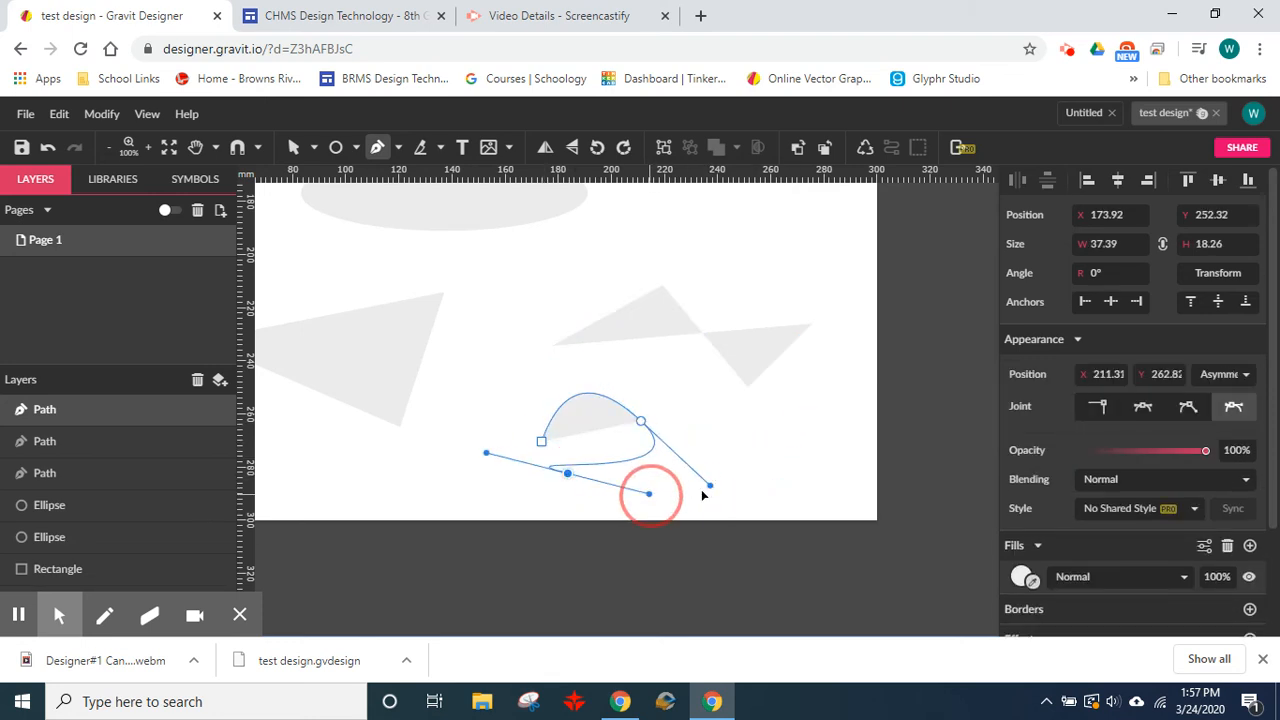
click(754, 463)
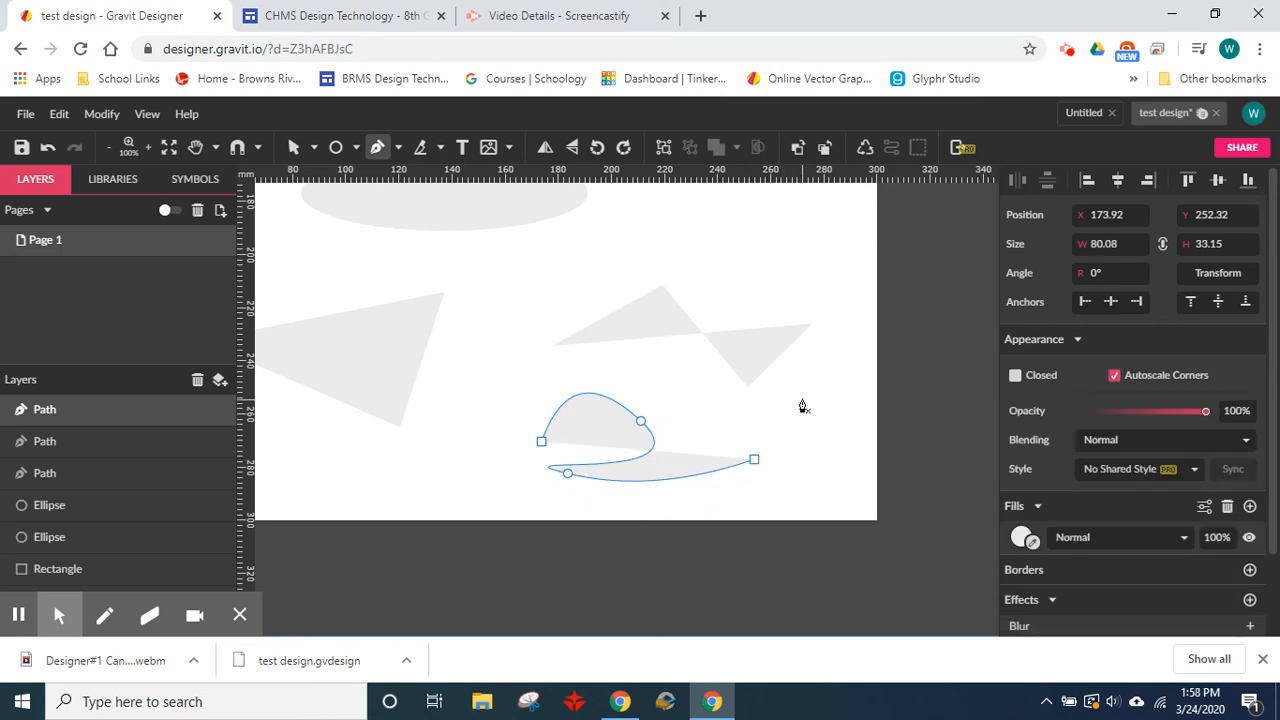
Step: Draw a small closed curved path about 28 mm by 39 mm right of the flat ellipse, with one smooth point
drag(803, 403, 789, 539)
click(677, 284)
drag(728, 250, 790, 352)
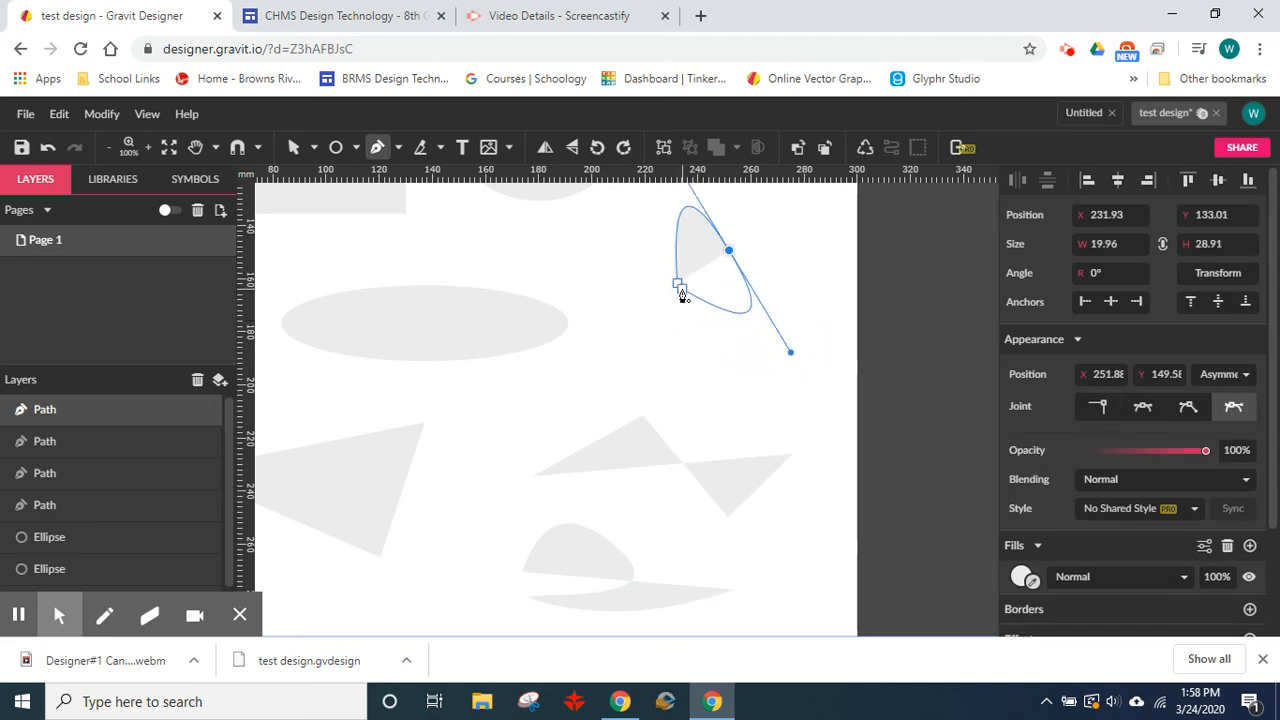
click(679, 287)
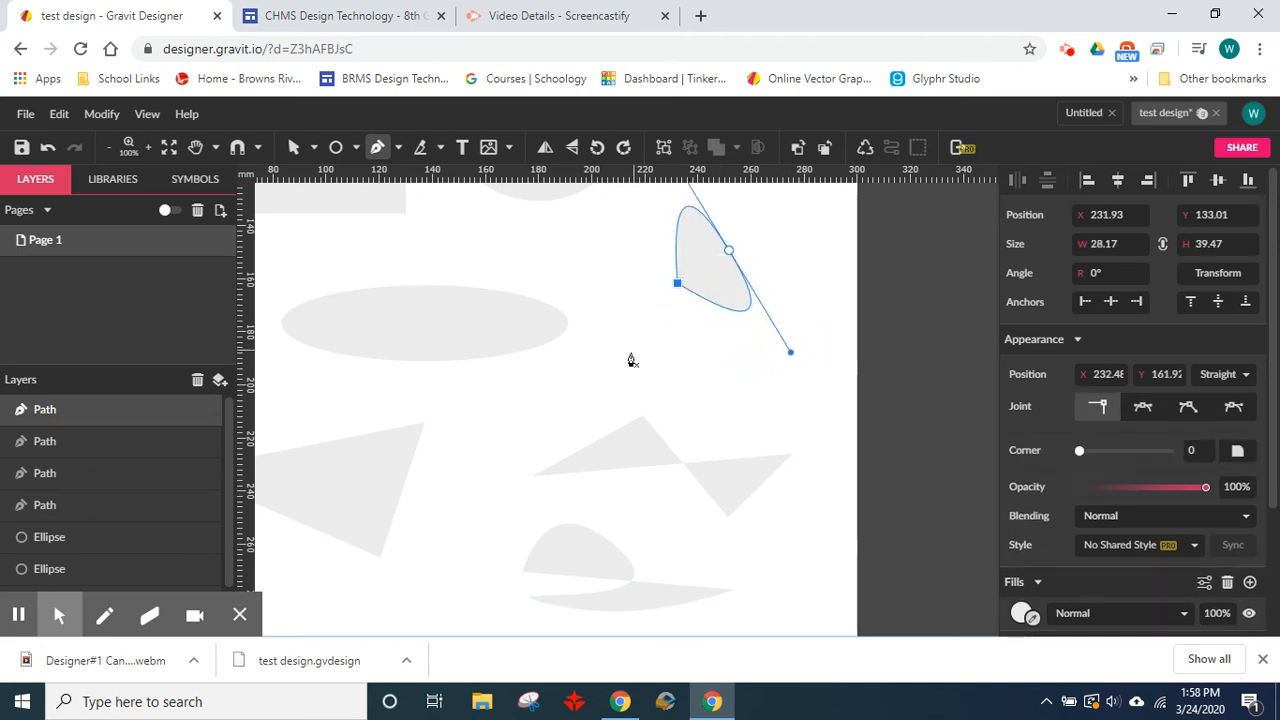
drag(631, 360, 721, 441)
scroll(706, 393, down, 3)
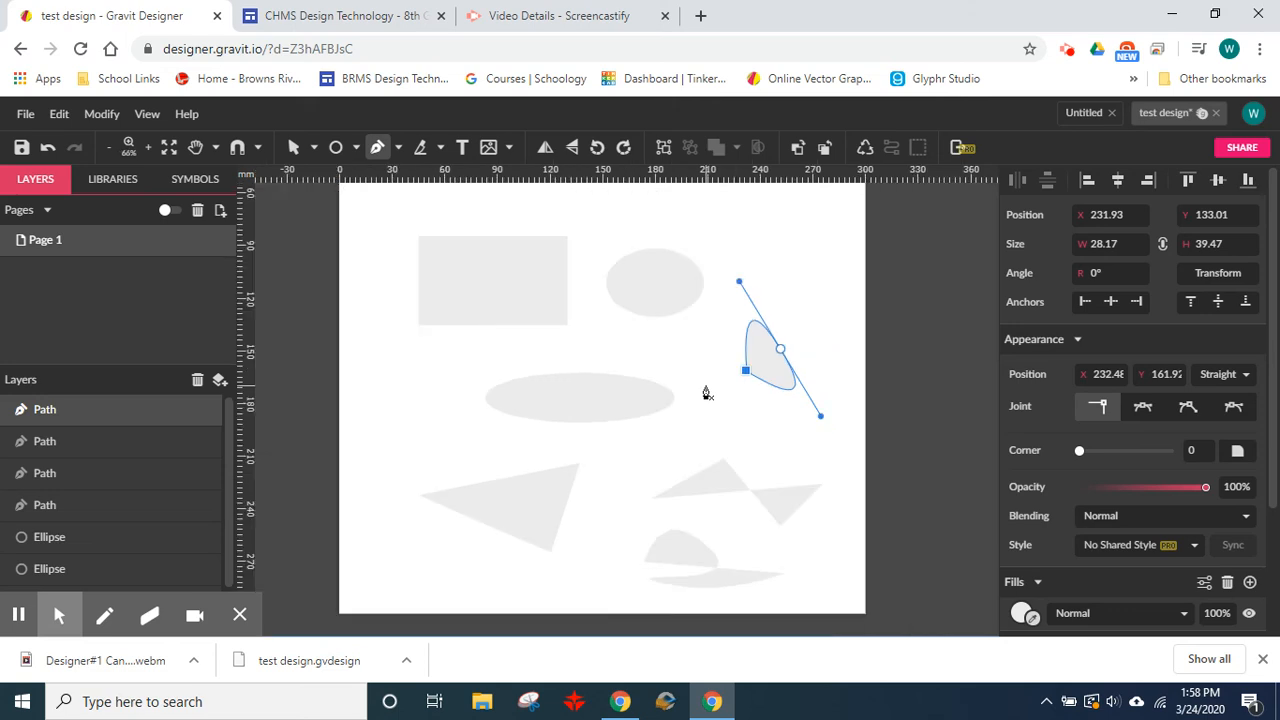
click(357, 146)
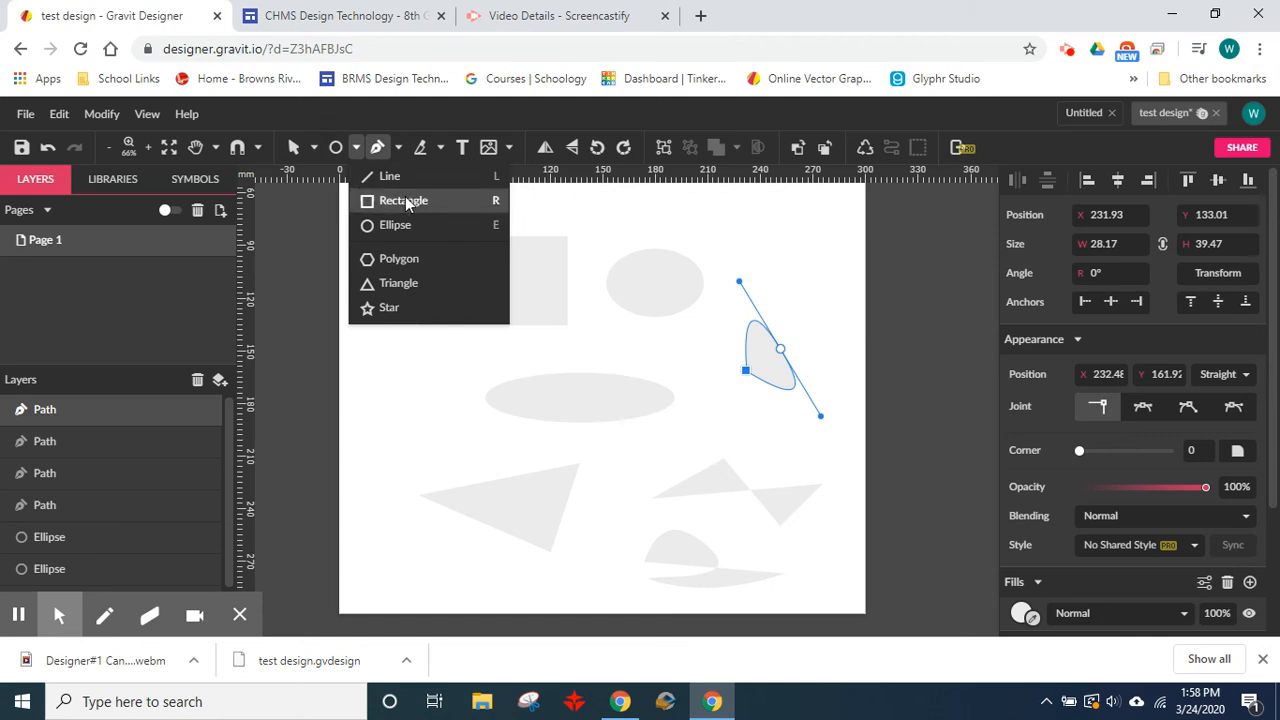
click(398, 148)
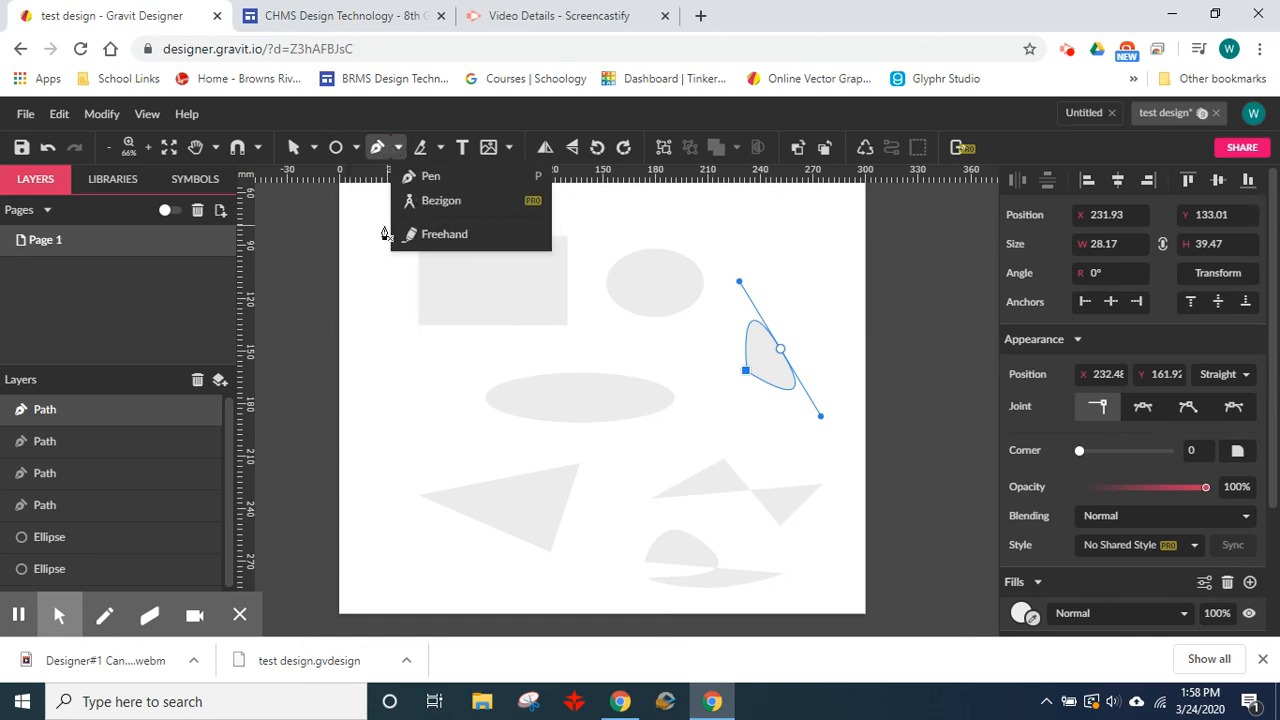
scroll(1099, 447, down, 2)
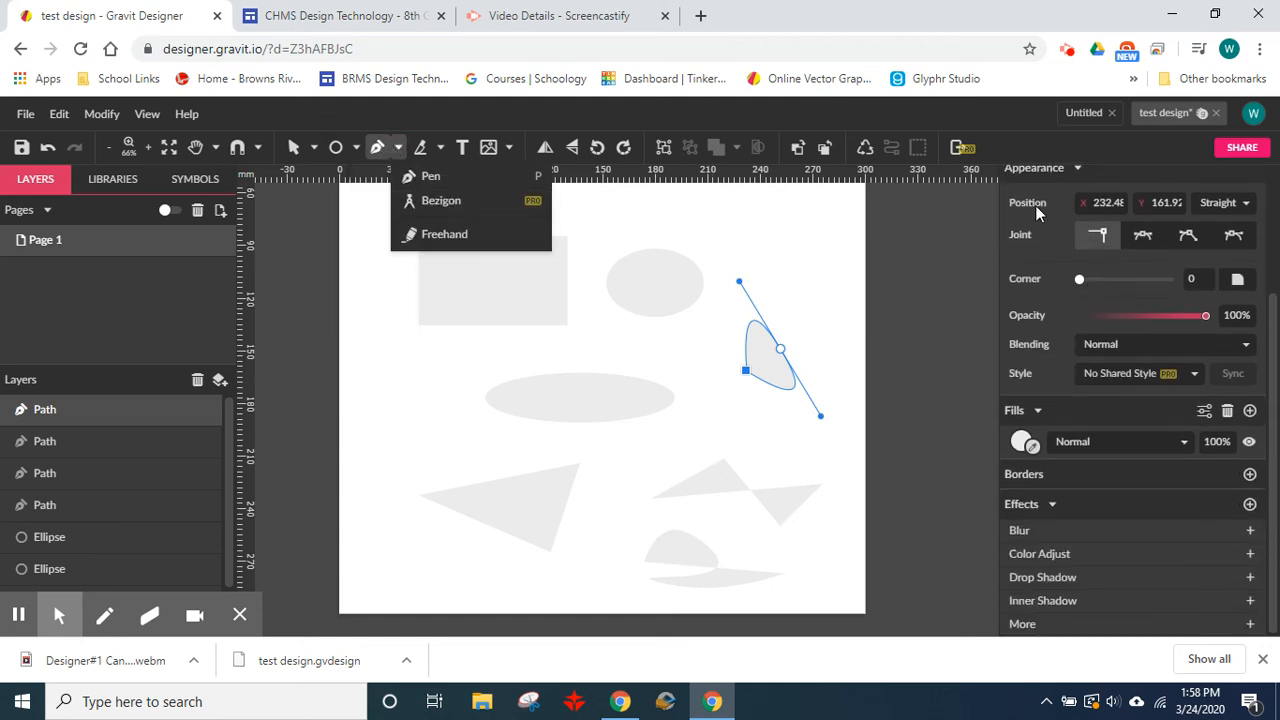
scroll(1090, 219, up, 2)
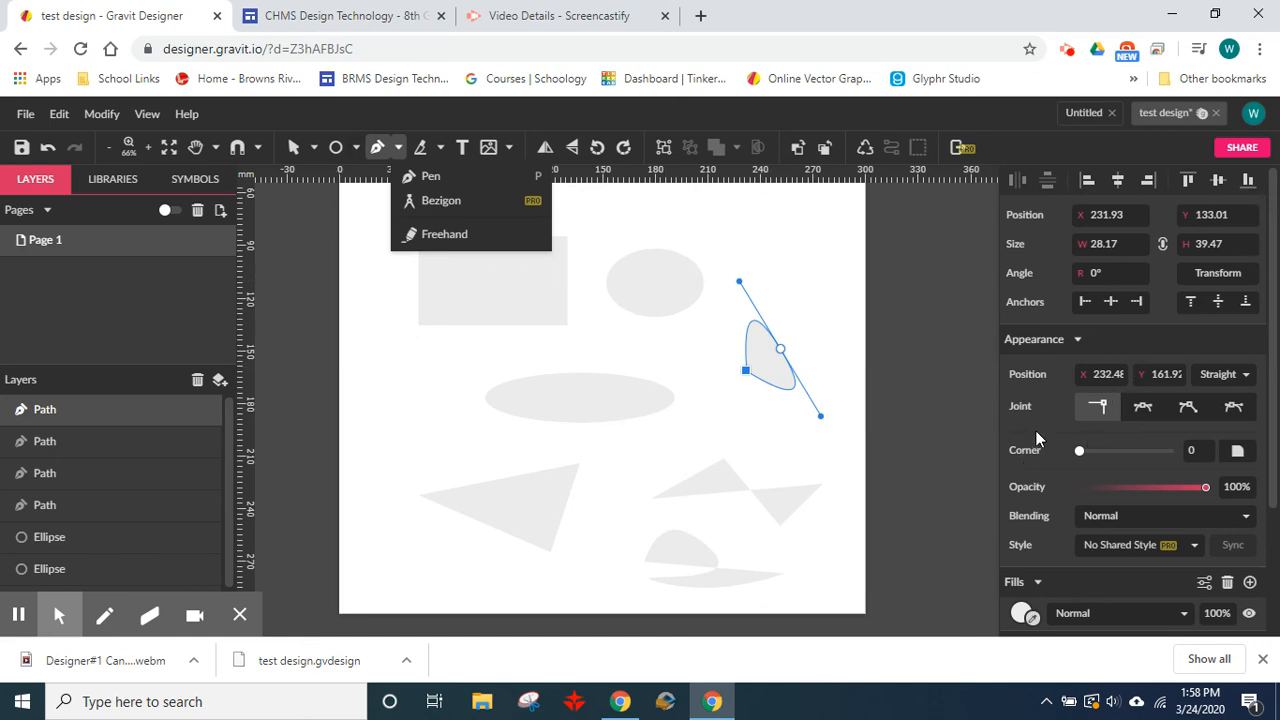
Step: Delete the small closed curved path right of the flat ellipse, selecting it through its layer entry
click(295, 149)
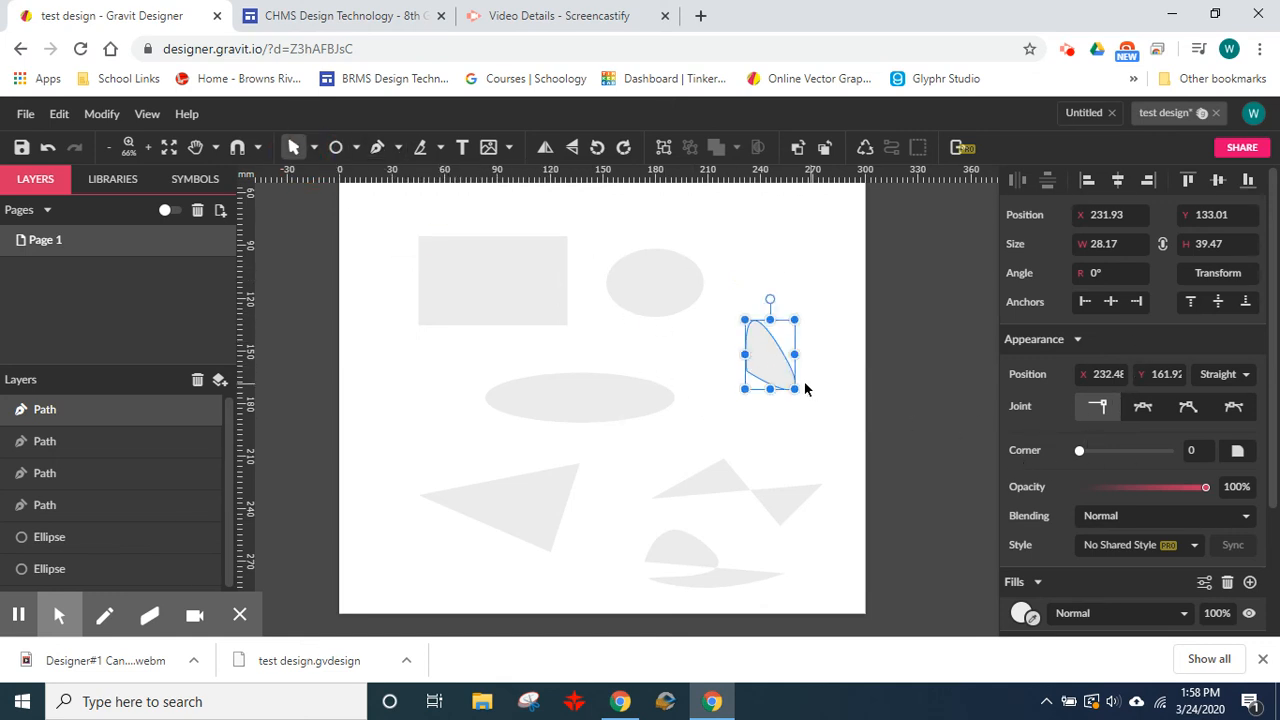
click(142, 410)
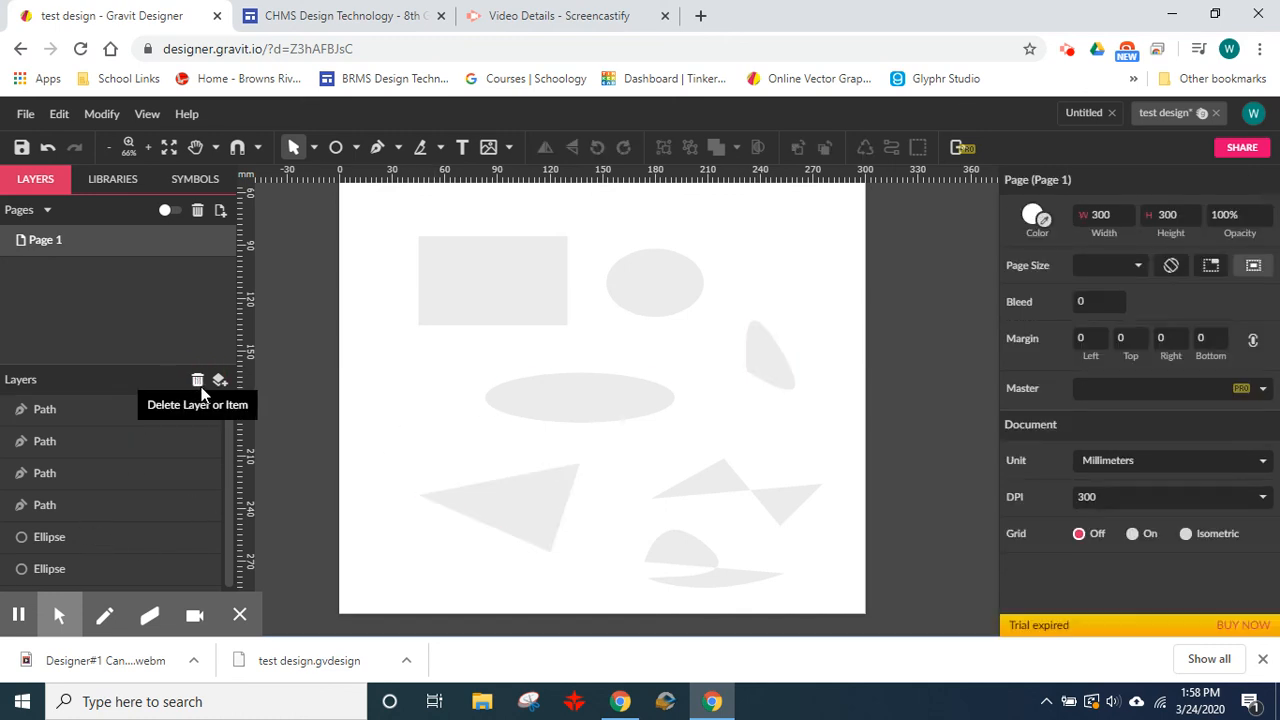
click(118, 411)
click(197, 381)
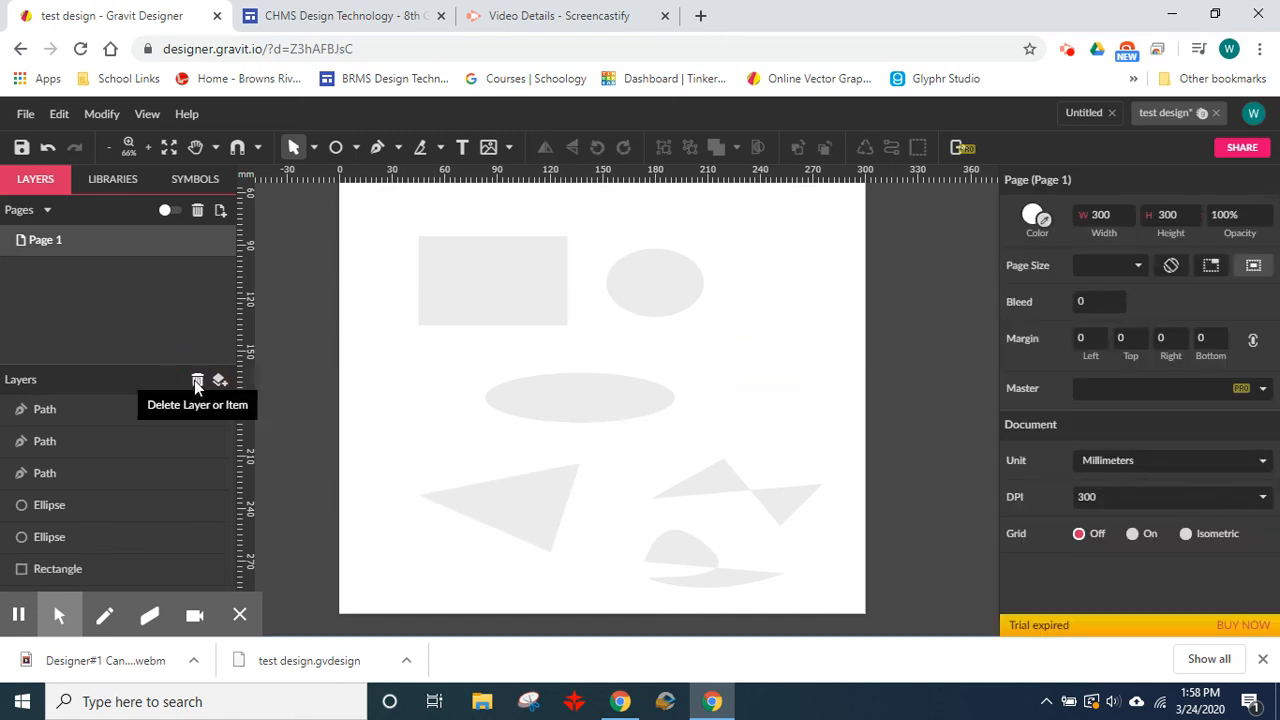
Step: Delete the open zigzag path and the open curved path beneath it, keeping the triangle
click(731, 492)
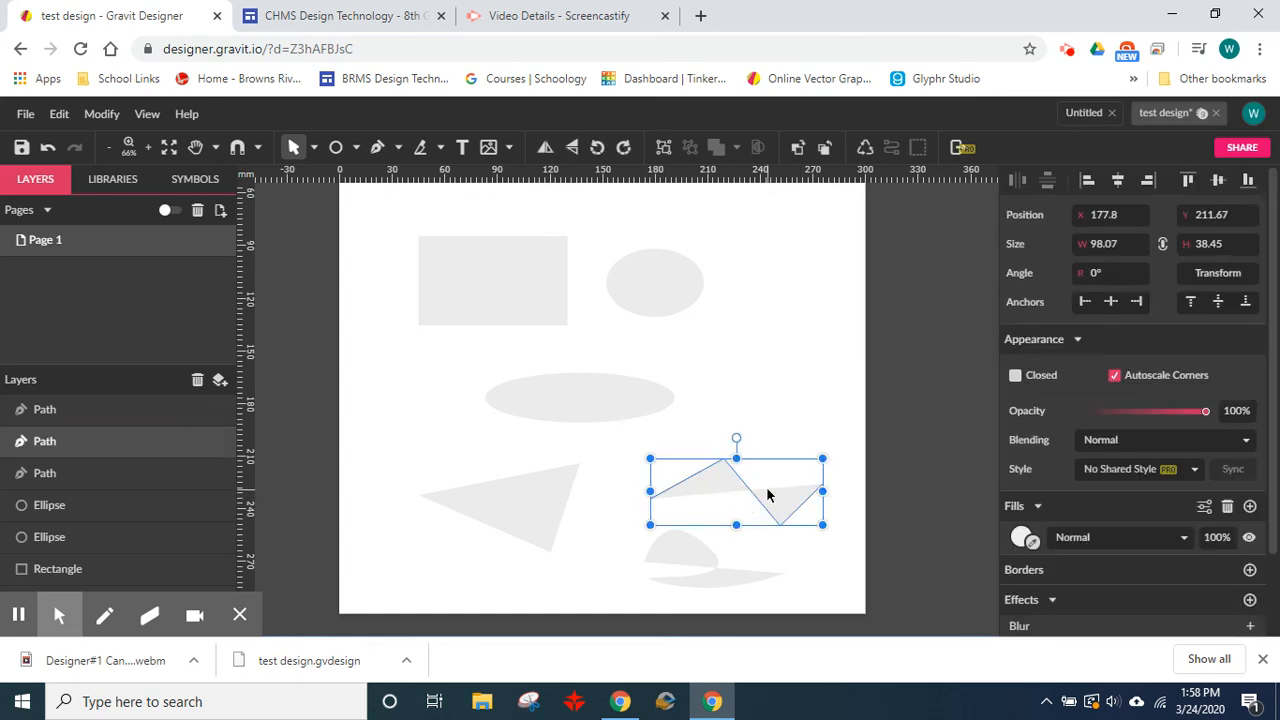
key(Delete)
click(665, 541)
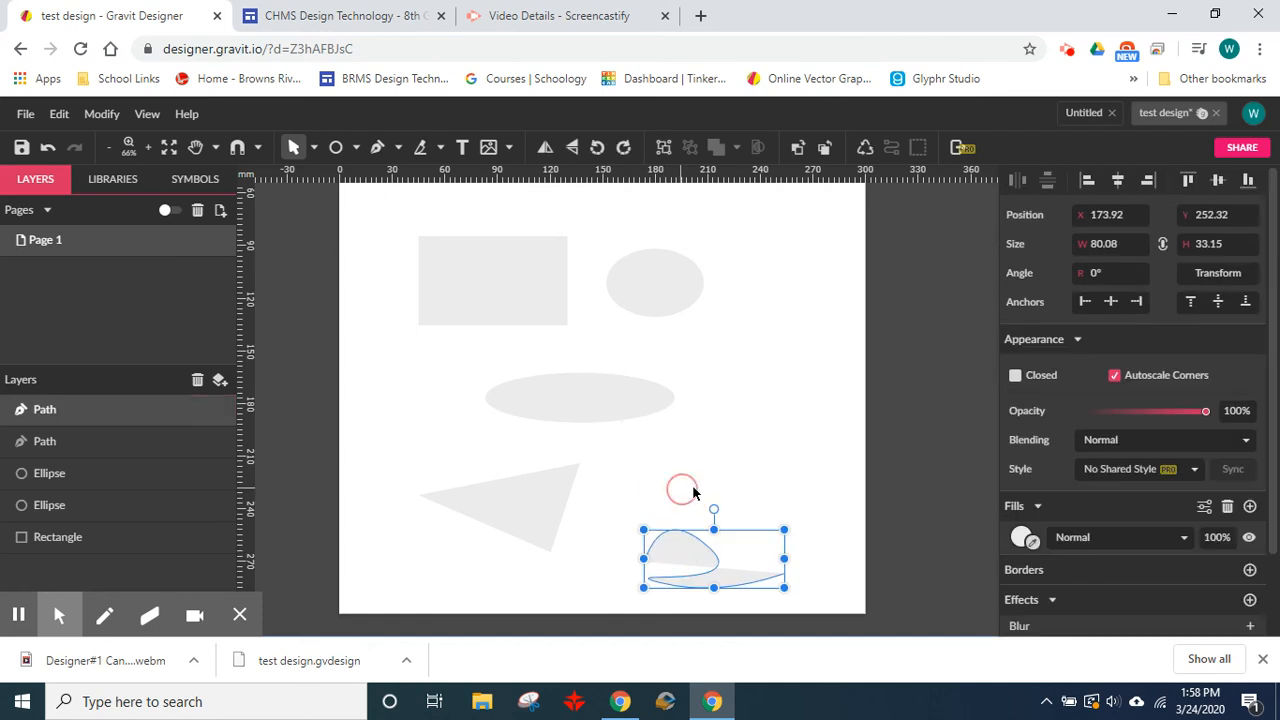
key(Delete)
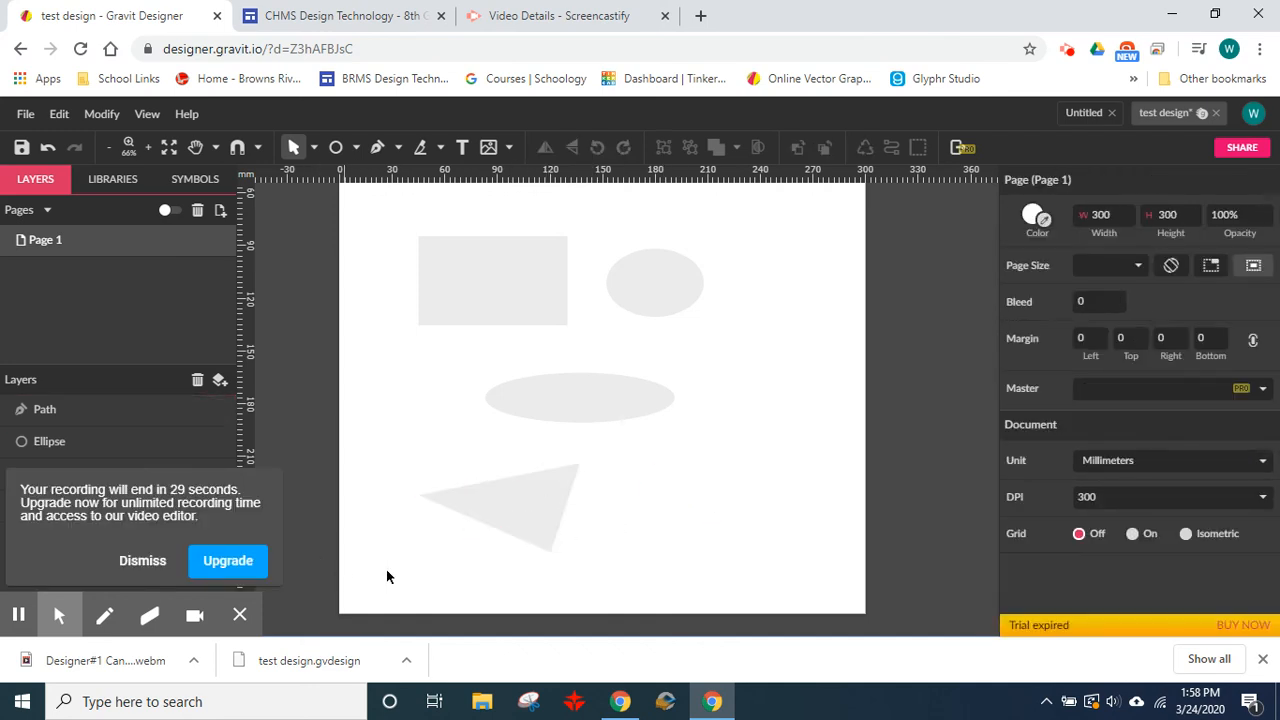
click(141, 560)
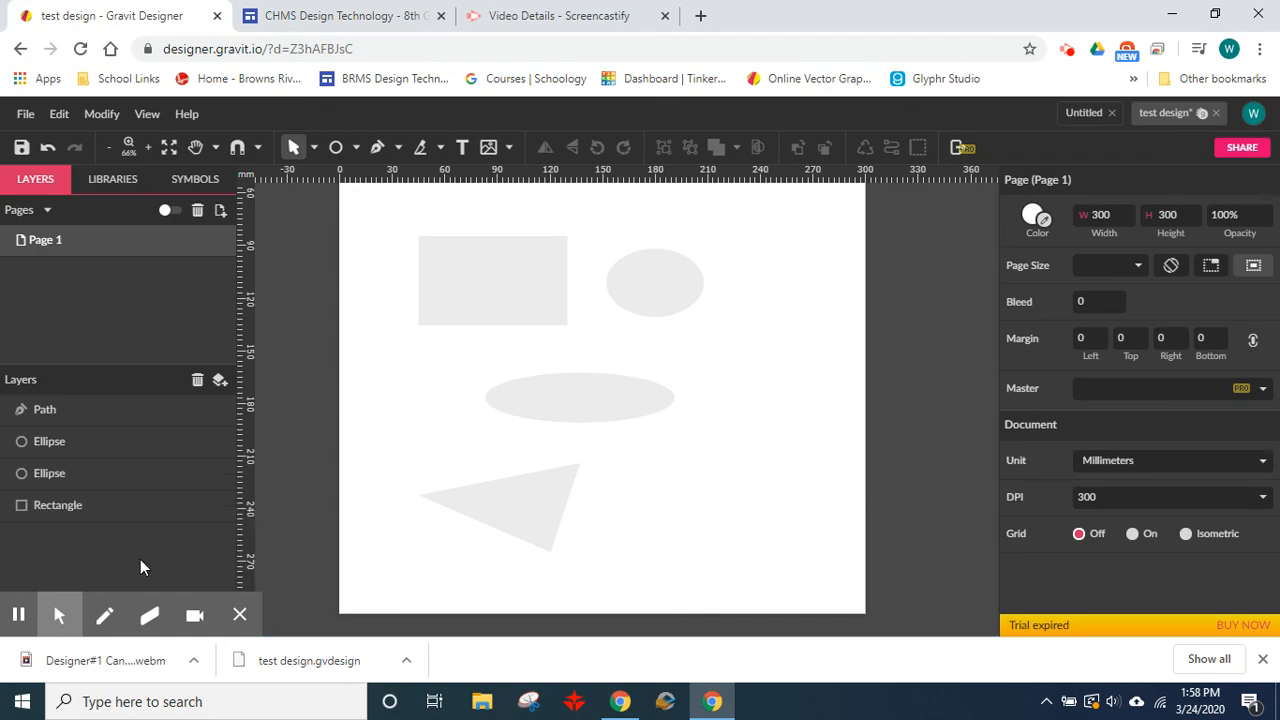